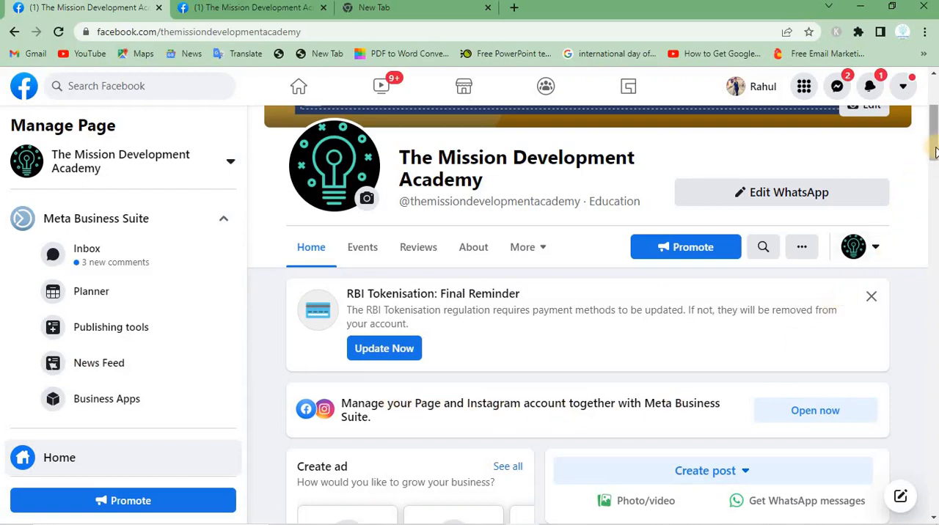
# Look through The Mission Development Academy page and open the form for creating a new ad
pyautogui.moveTo(934, 151)
pyautogui.mouseDown()
pyautogui.moveTo(930, 214)
pyautogui.moveTo(926, 160)
pyautogui.mouseUp()
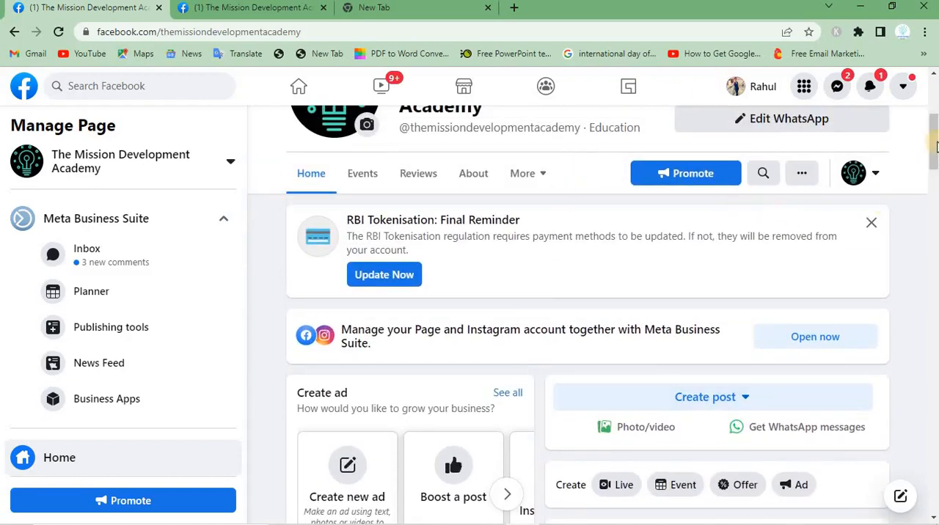
pyautogui.moveTo(934, 147); pyautogui.dragTo(929, 286)
pyautogui.click(929, 286)
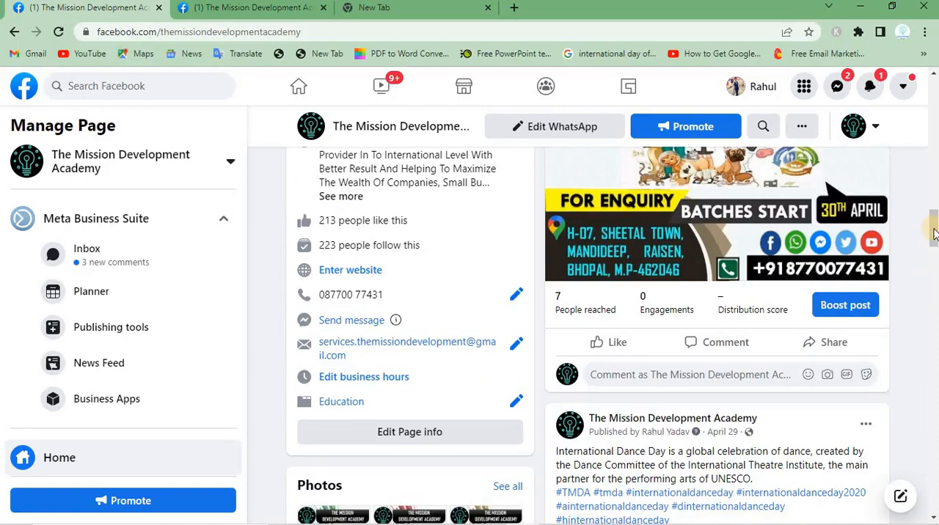
pyautogui.moveTo(934, 233); pyautogui.dragTo(933, 197)
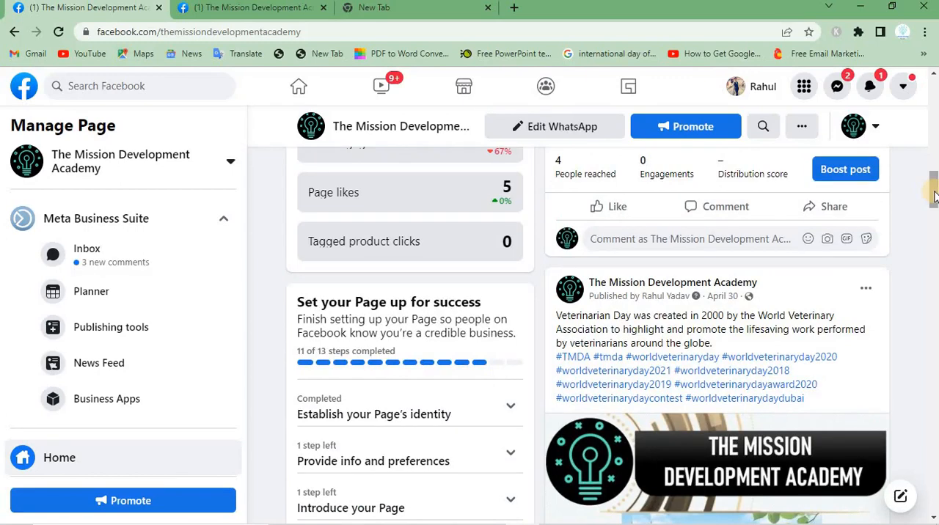
pyautogui.moveTo(933, 197); pyautogui.dragTo(927, 143)
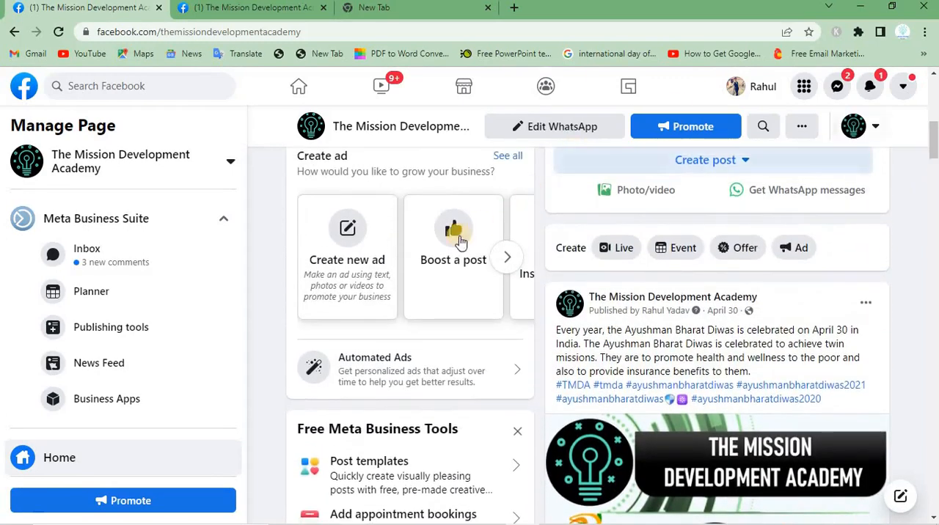
pyautogui.click(377, 280)
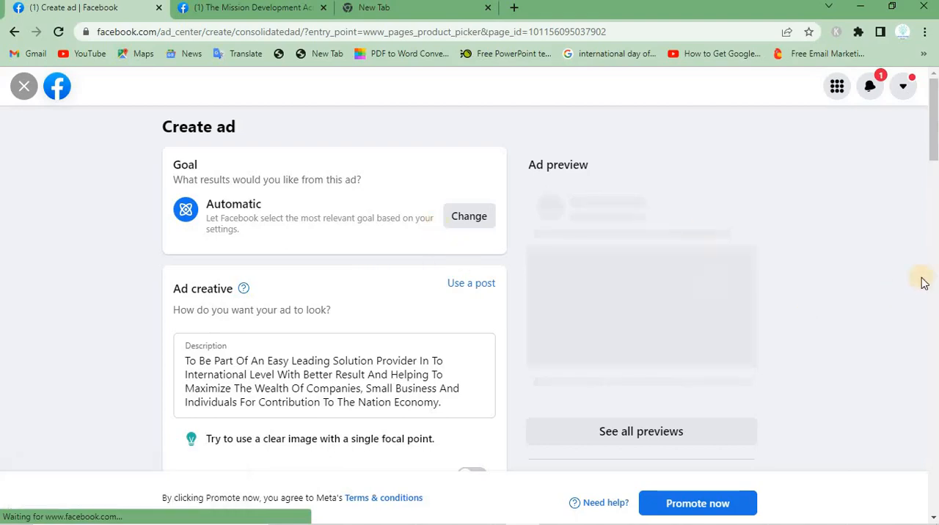
# Enable Instagram as an additional messaging app for the ad and check the remaining ad settings
pyautogui.moveTo(931, 151); pyautogui.dragTo(923, 298)
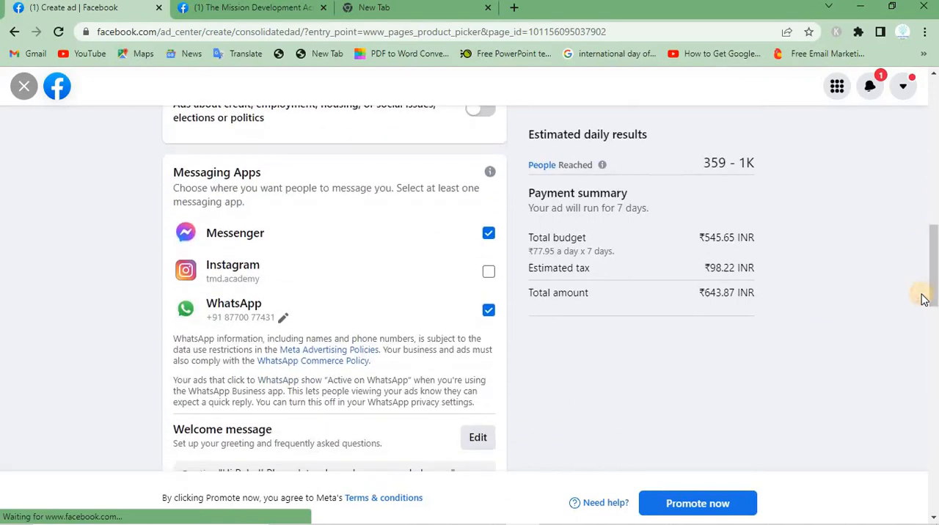
pyautogui.click(488, 273)
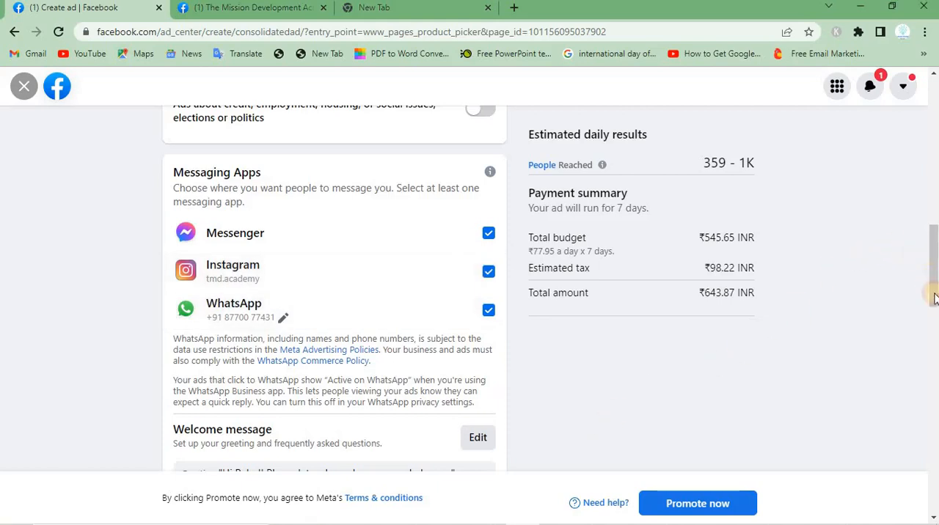
pyautogui.moveTo(932, 305); pyautogui.dragTo(928, 377)
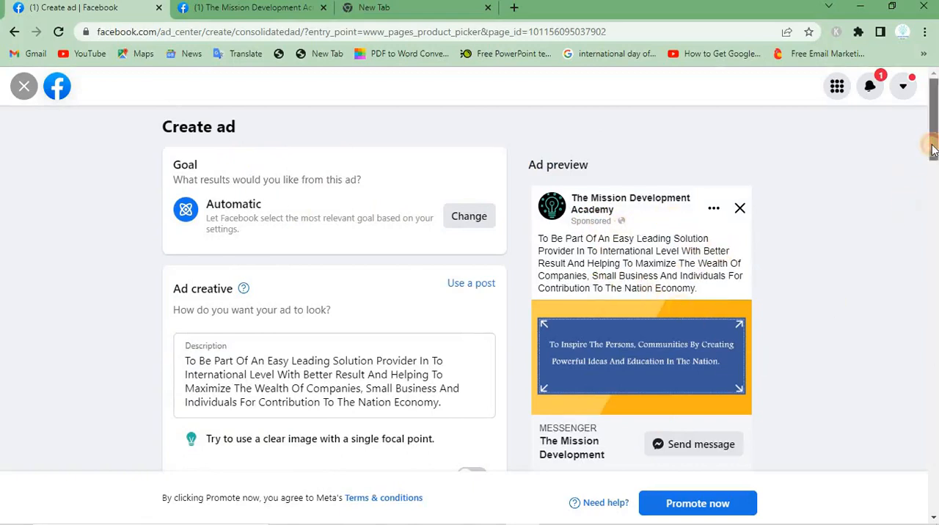
# Review the ad's preview, creative and payment summary, and exit the ad form discarding the changes
pyautogui.scroll(-2, 928, 162)
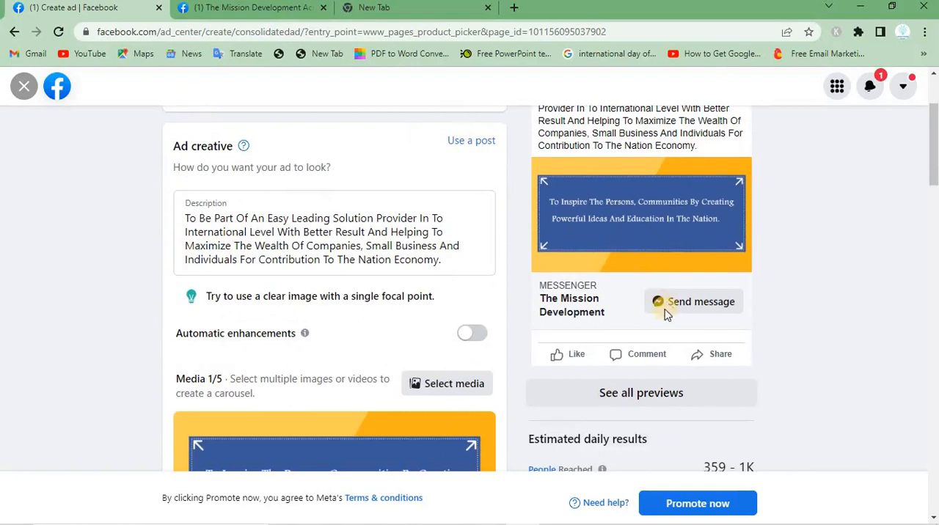
pyautogui.scroll(-2, 928, 219)
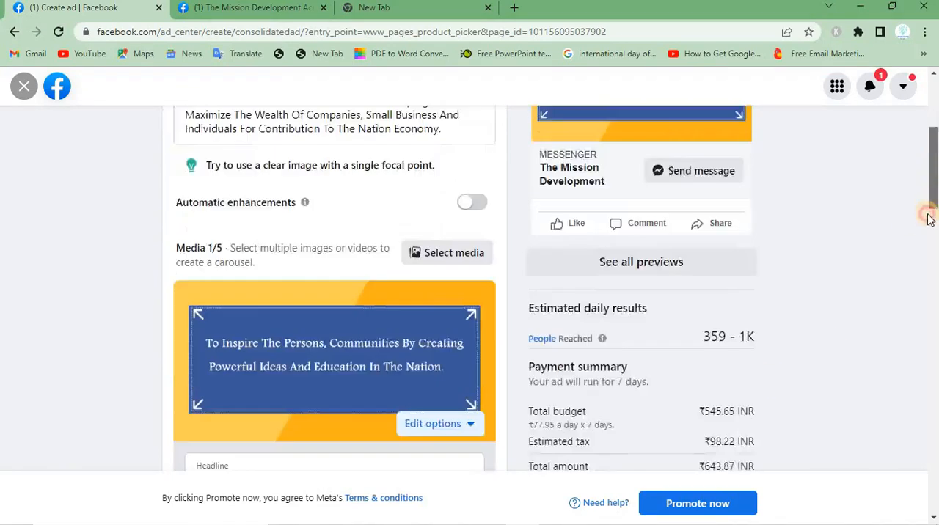
pyautogui.scroll(-3, 928, 218)
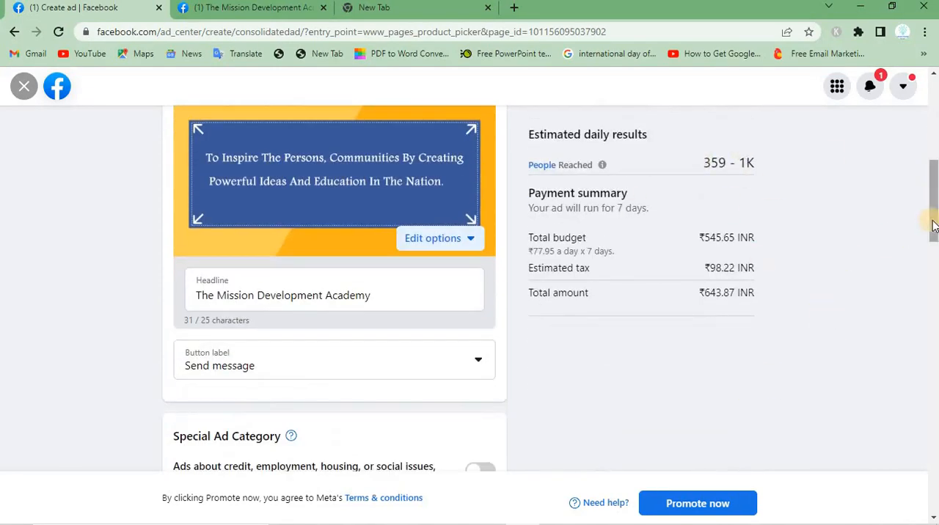
pyautogui.scroll(2, 933, 220)
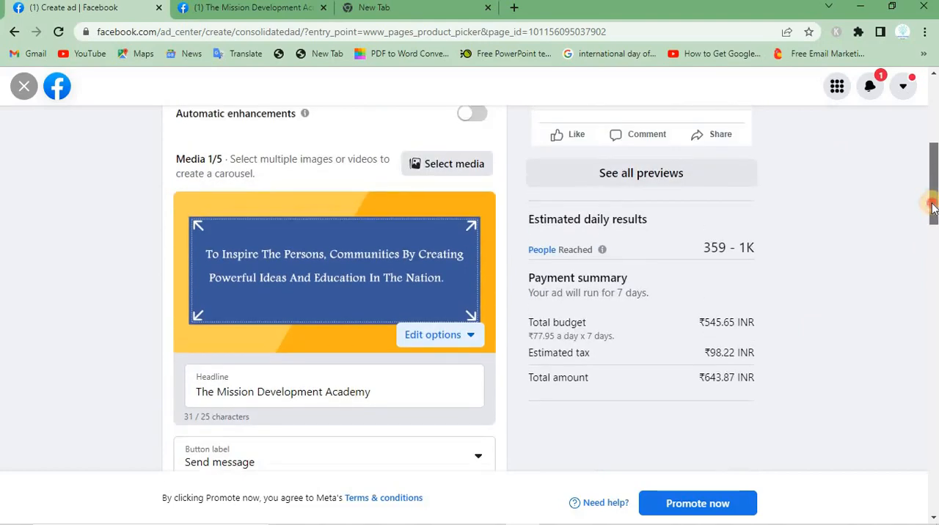
pyautogui.scroll(5, 932, 207)
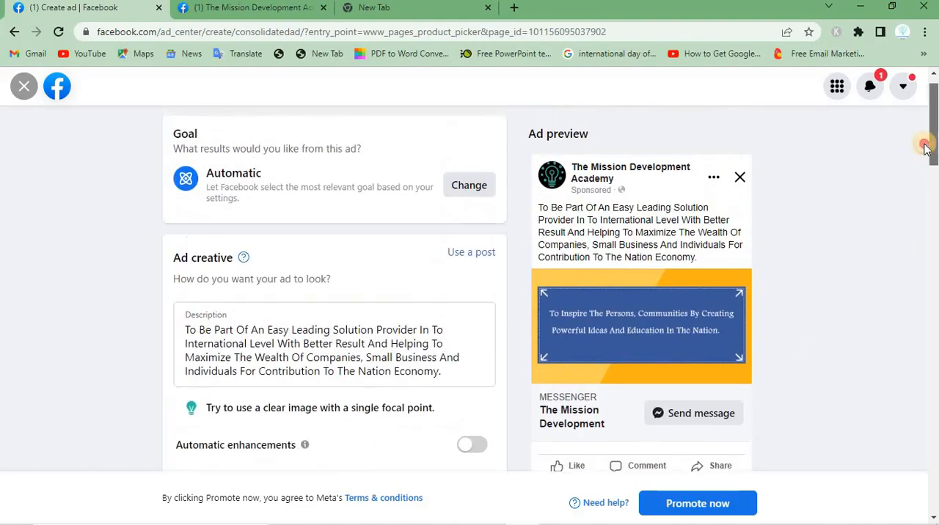
pyautogui.click(22, 85)
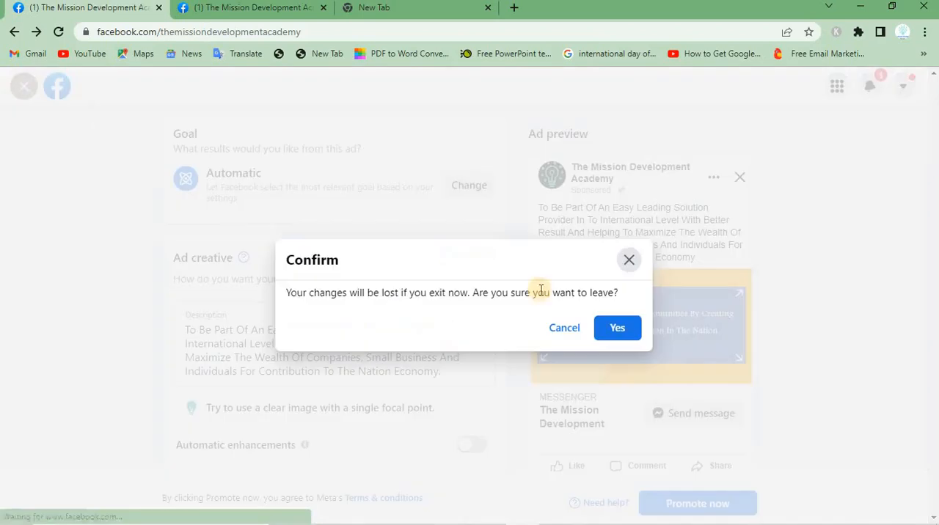
pyautogui.click(622, 329)
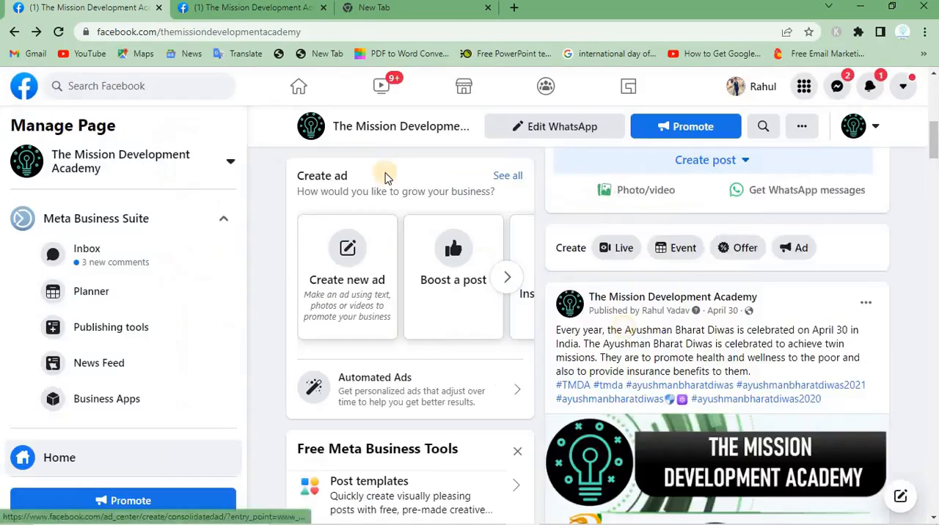
# View the page's further Create ad options, including boosting an Instagram post
pyautogui.moveTo(385, 176); pyautogui.dragTo(299, 178)
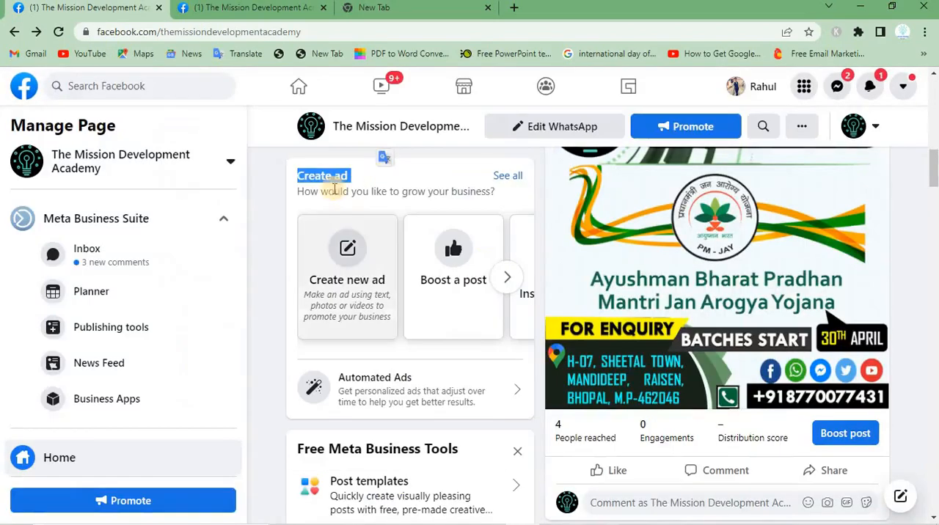
pyautogui.click(505, 279)
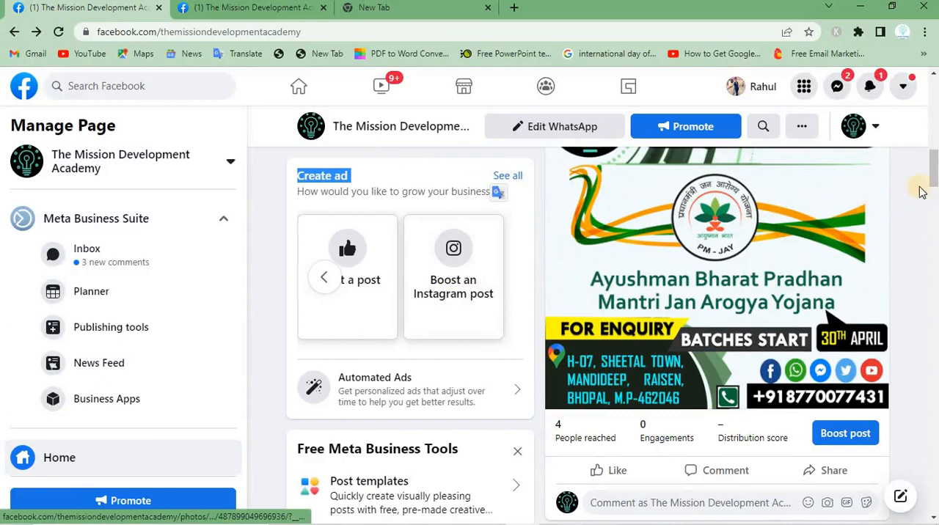
pyautogui.moveTo(933, 179); pyautogui.dragTo(931, 197)
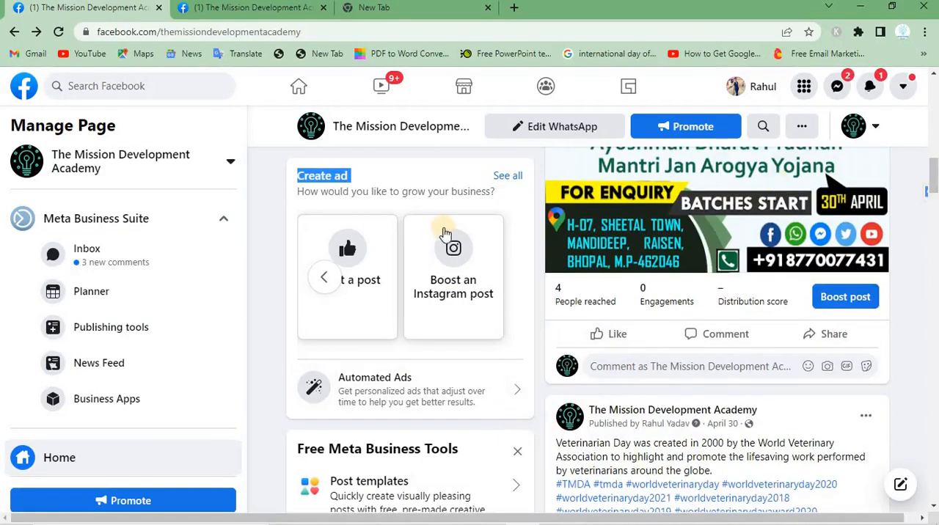
# Return to the Facebook home feed, open Ads Manager in a separate browser tab and switch to it
pyautogui.click(29, 91)
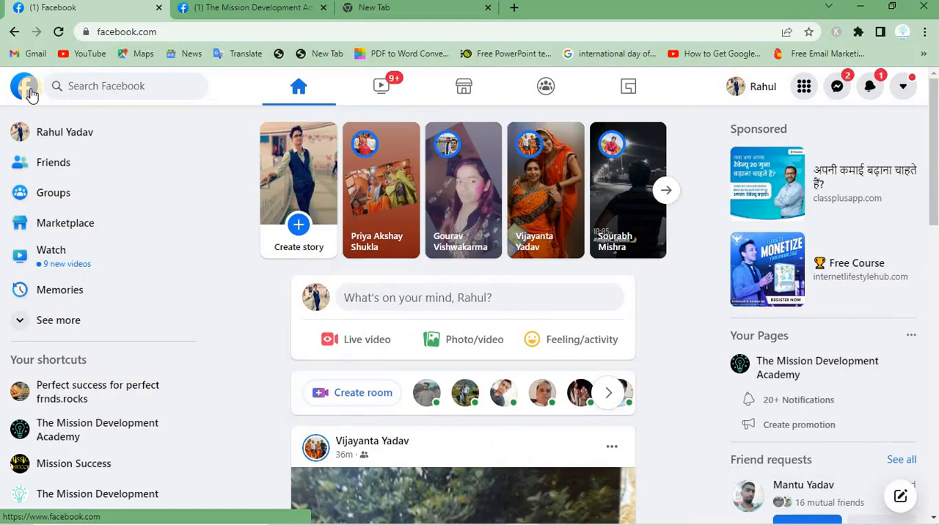
pyautogui.scroll(-5, 173, 198)
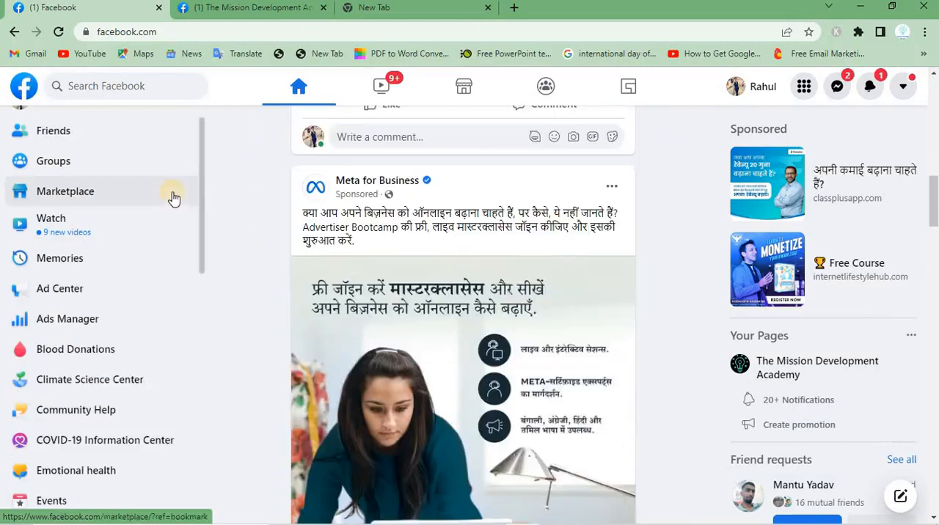
pyautogui.rightClick(87, 319)
pyautogui.click(122, 324)
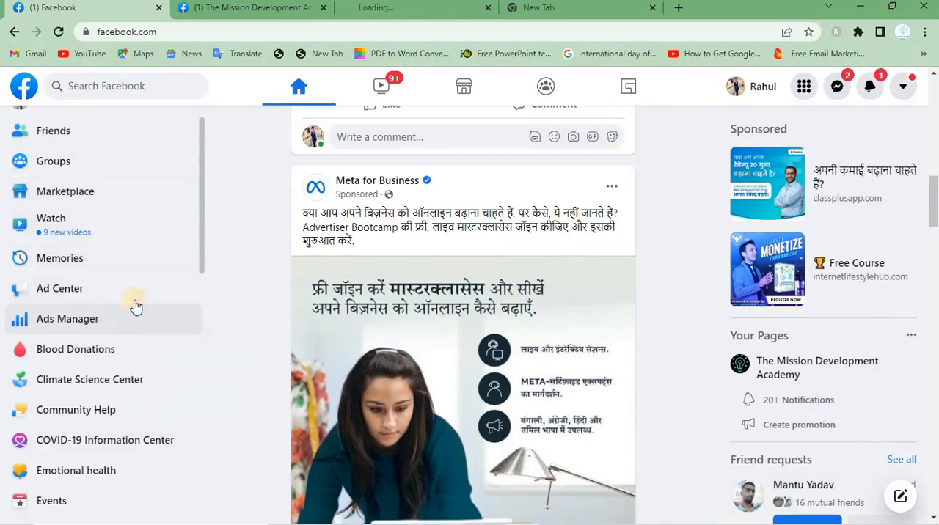
pyautogui.click(391, 9)
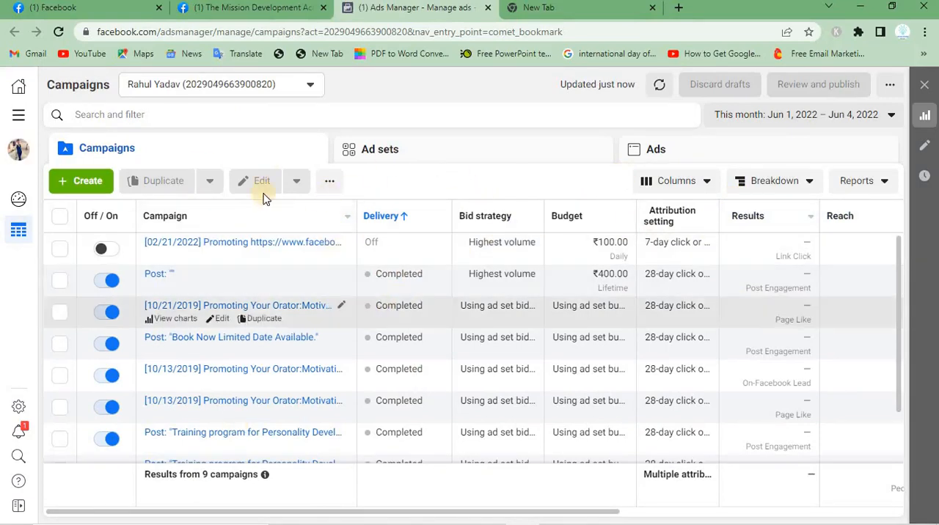
# Start creating a new campaign and look over the available campaign objectives
pyautogui.click(90, 181)
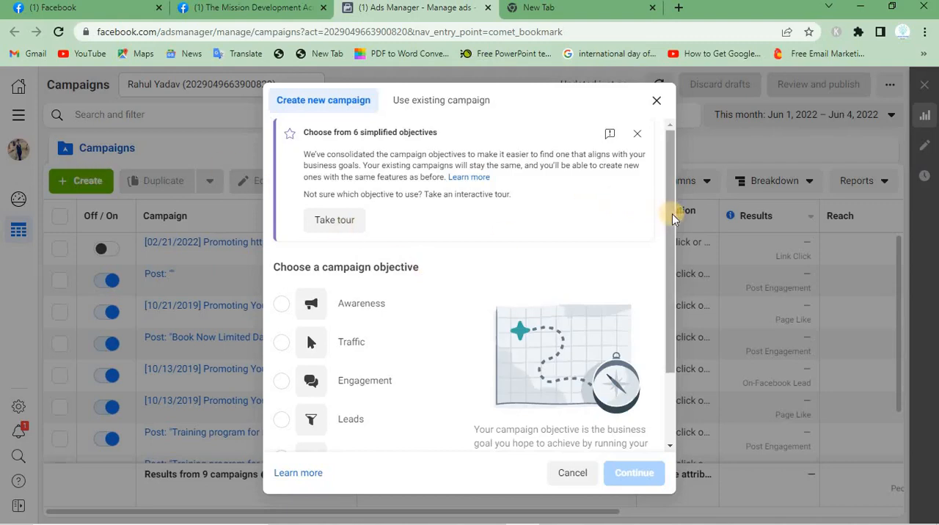
pyautogui.moveTo(674, 217); pyautogui.dragTo(674, 314)
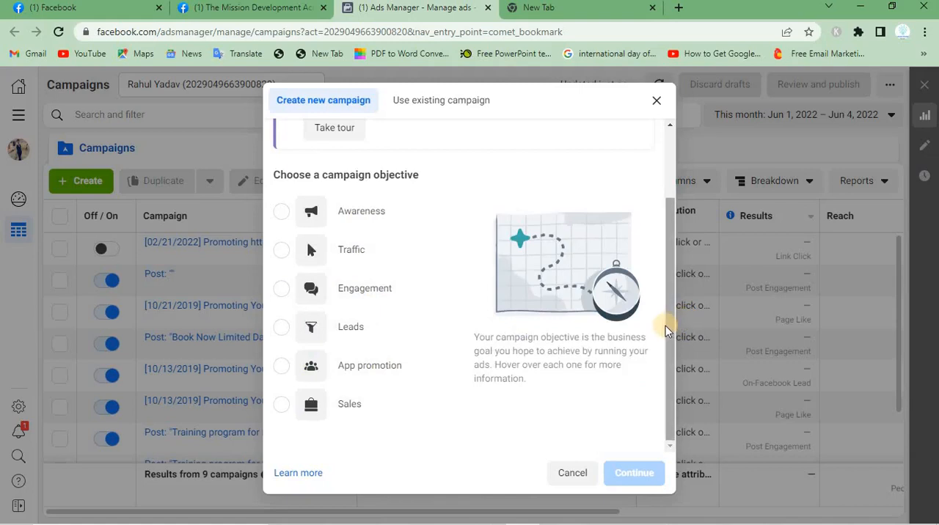
pyautogui.moveTo(666, 329); pyautogui.dragTo(662, 218)
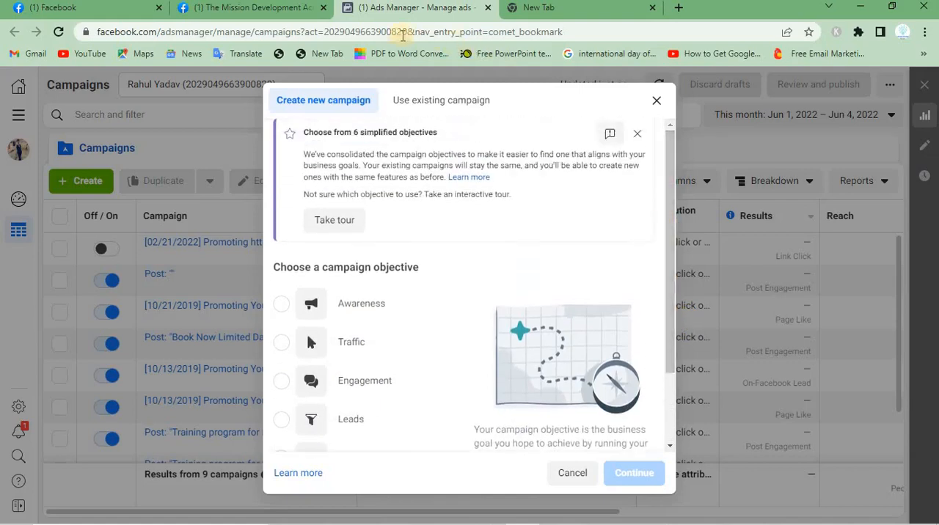
# Check which campaigns the Use existing campaign option offers, and return to creating a new campaign
pyautogui.click(409, 102)
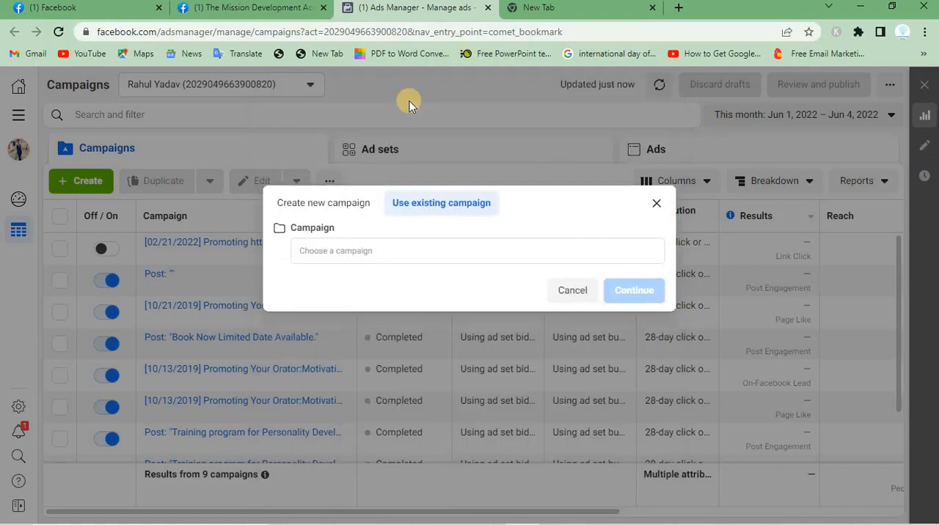
pyautogui.click(432, 257)
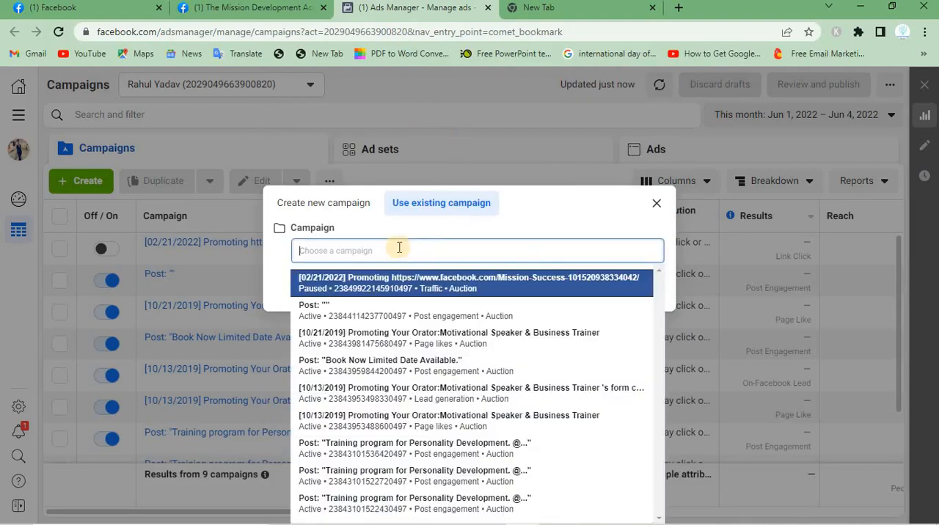
pyautogui.click(317, 208)
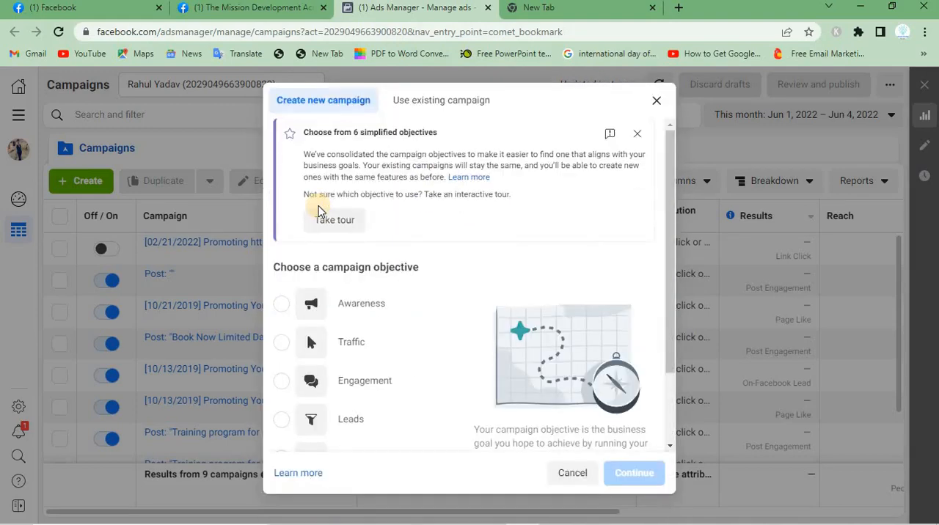
# Dismiss the simplified objectives notice and create the campaign with the Engagement objective
pyautogui.click(635, 139)
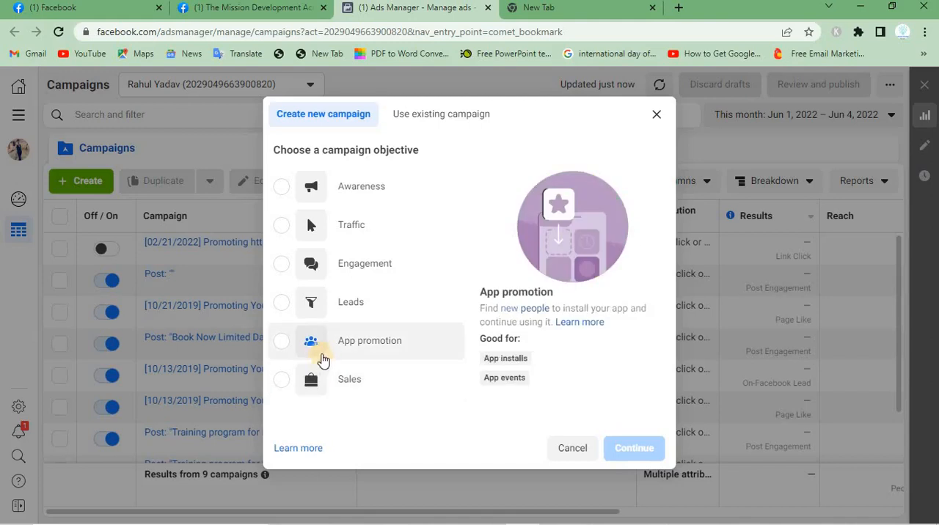
pyautogui.click(280, 264)
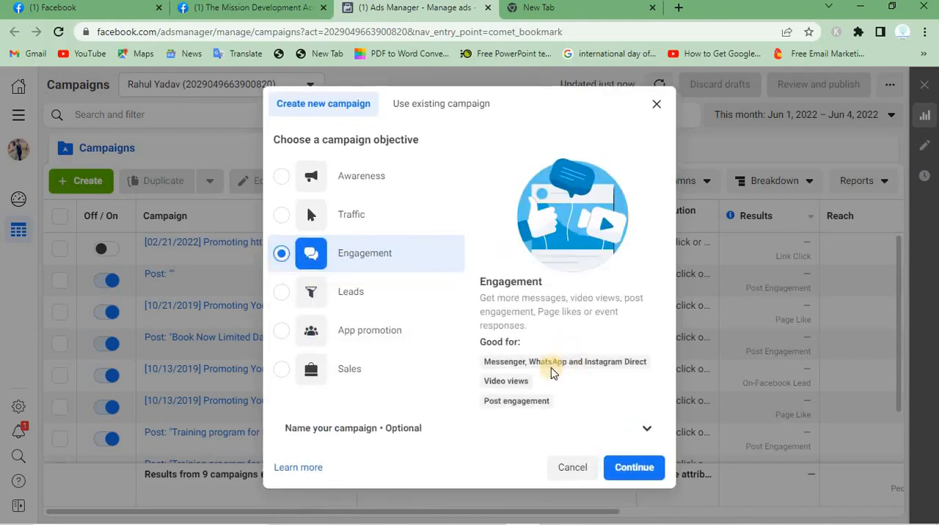
pyautogui.tripleClick(585, 363)
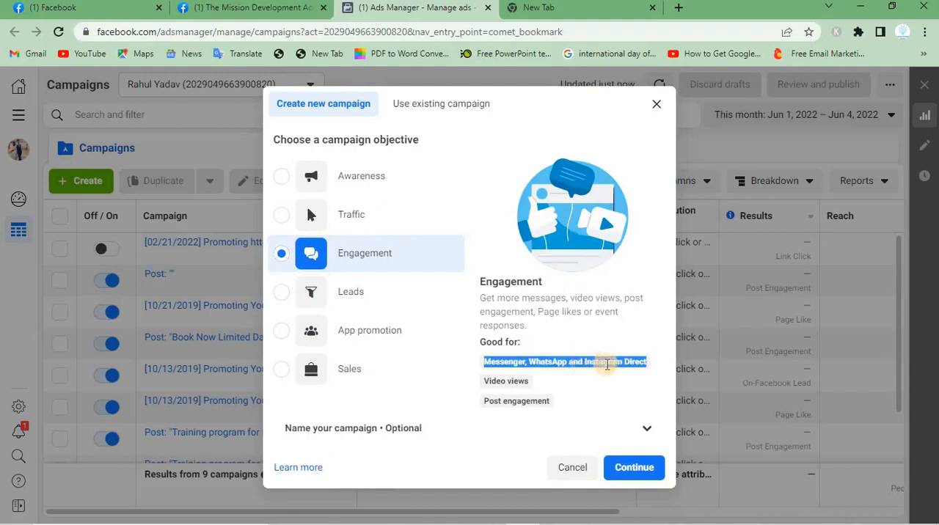
pyautogui.click(635, 470)
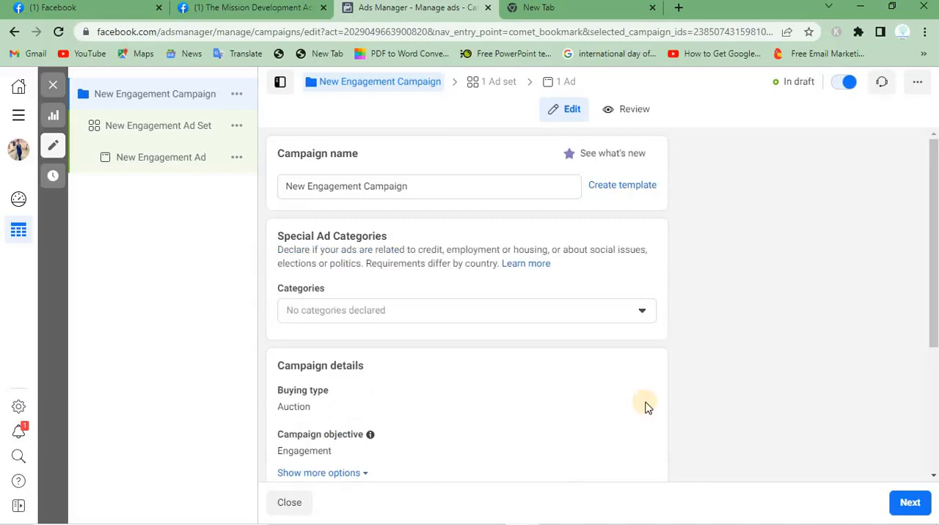
# Rename the campaign as INSTAGRAM Campaign, replacing the New Engagement part of its default name
pyautogui.tripleClick(431, 193)
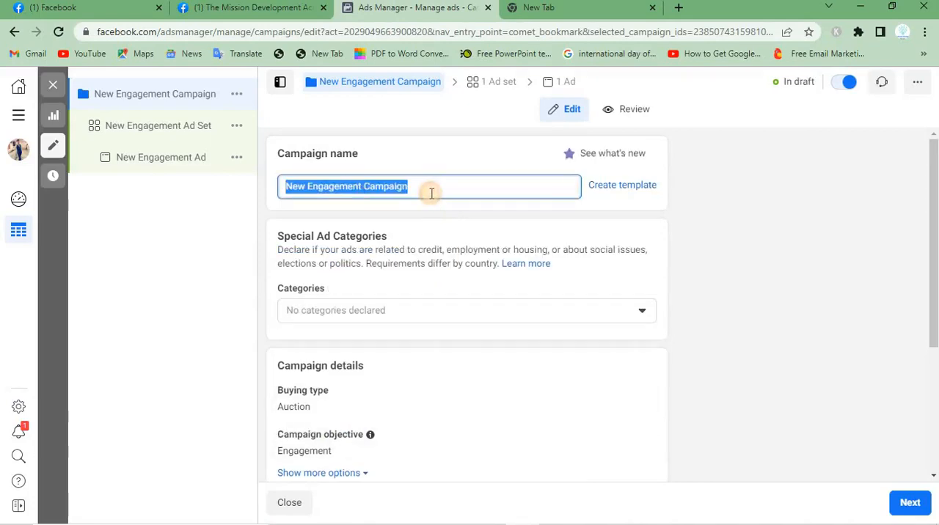
pyautogui.click(360, 188)
pyautogui.moveTo(362, 188); pyautogui.dragTo(272, 197)
pyautogui.press('BackSpace')
pyautogui.write('ins')
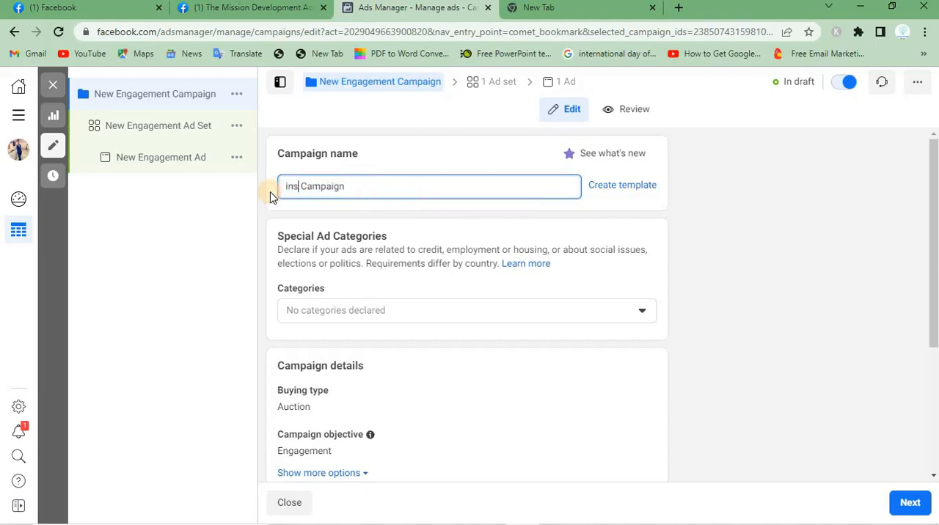
pyautogui.press('BackSpace')
pyautogui.press('BackSpace')
pyautogui.press('BackSpace')
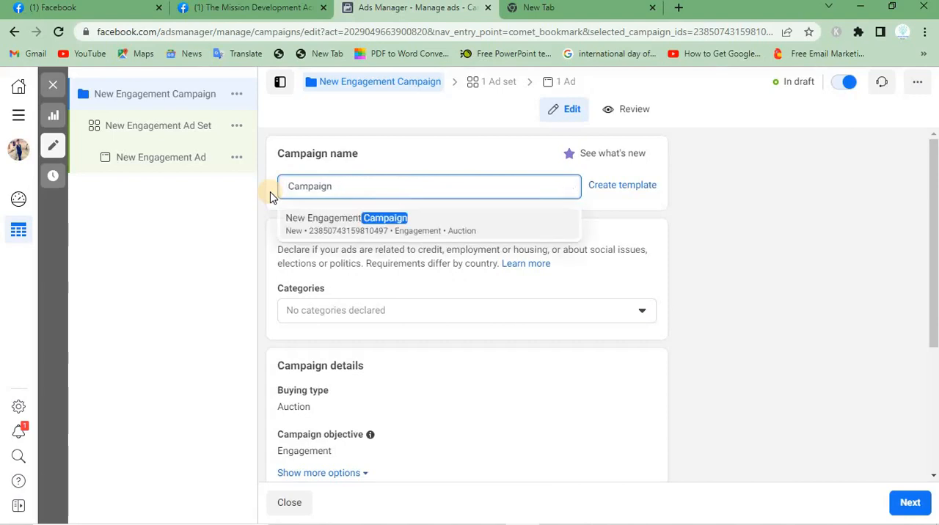
pyautogui.write('INSTAGRAM')
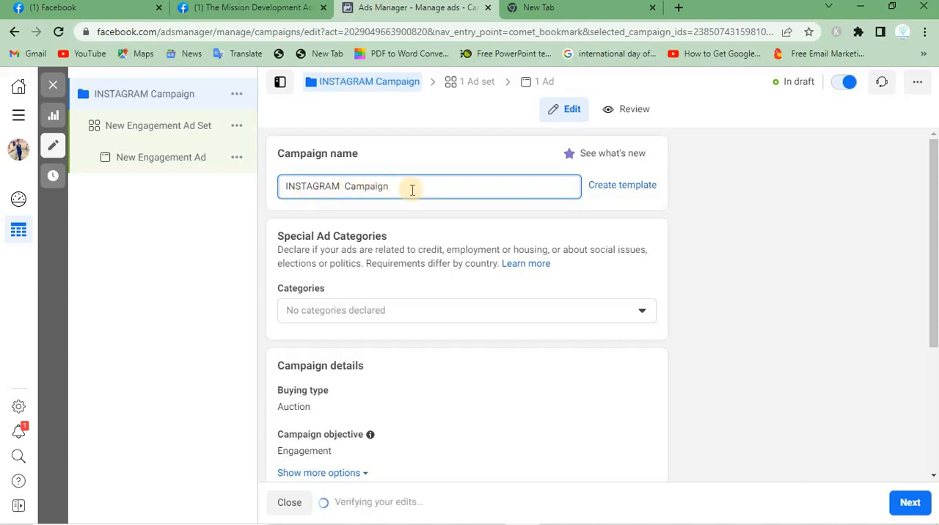
# Look over the special ad categories and the campaign objective choices without changing either selection
pyautogui.click(415, 317)
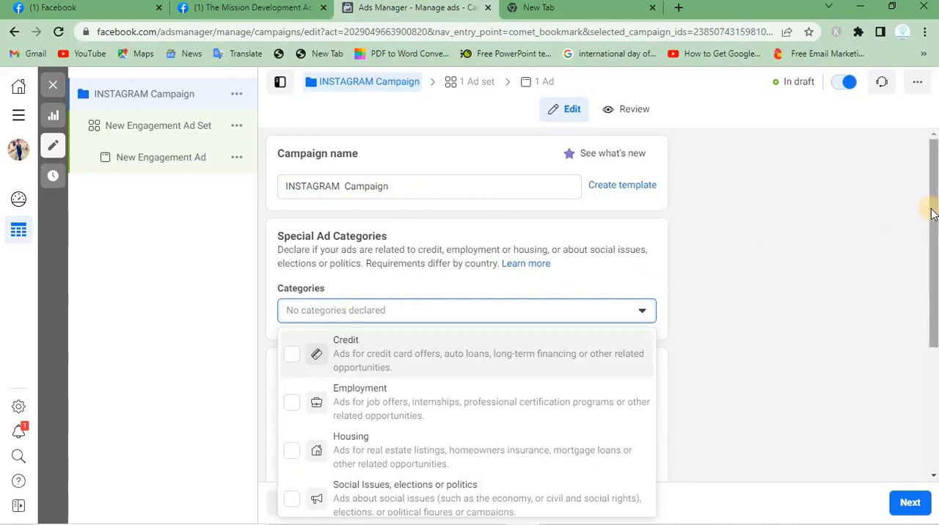
pyautogui.moveTo(931, 213); pyautogui.dragTo(908, 284)
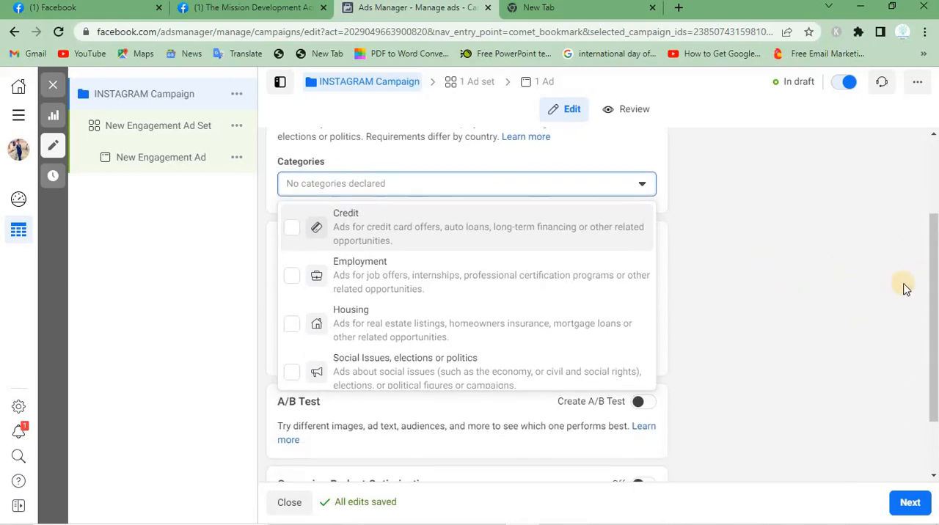
pyautogui.click(756, 267)
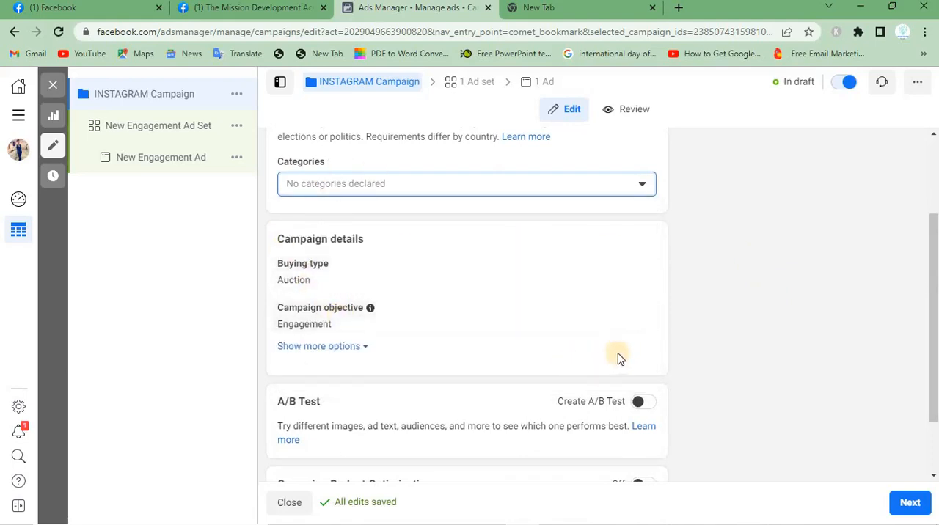
pyautogui.click(626, 308)
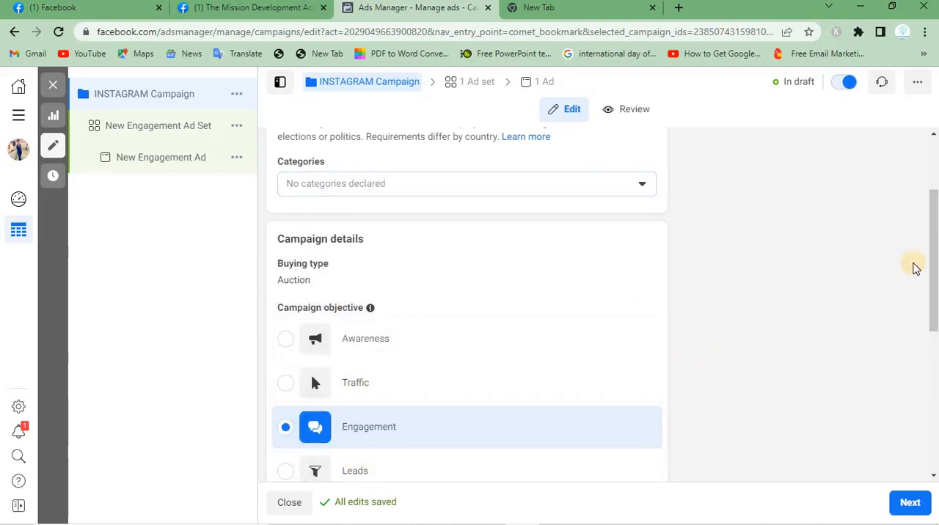
pyautogui.moveTo(931, 272); pyautogui.dragTo(931, 413)
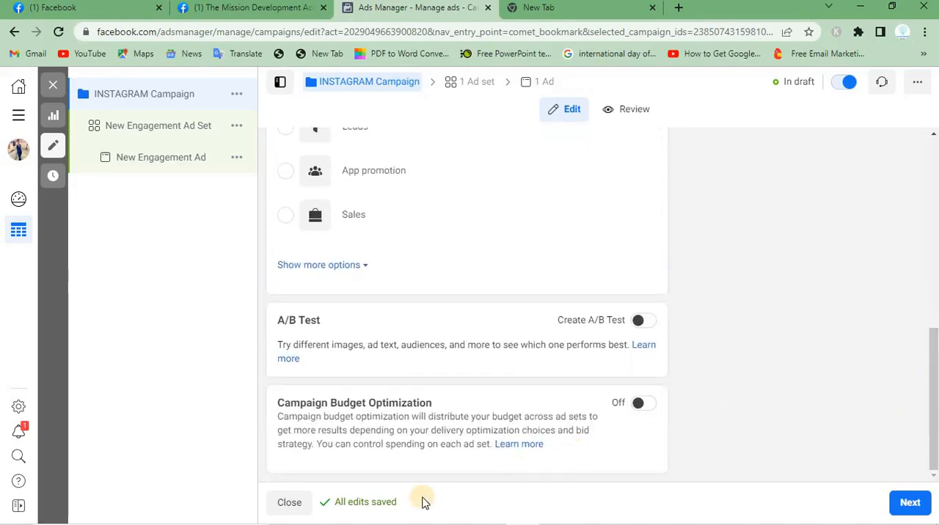
# Read the Campaign Budget Optimization description, dismiss the help tip and turn Campaign Budget Optimization on
pyautogui.tripleClick(367, 416)
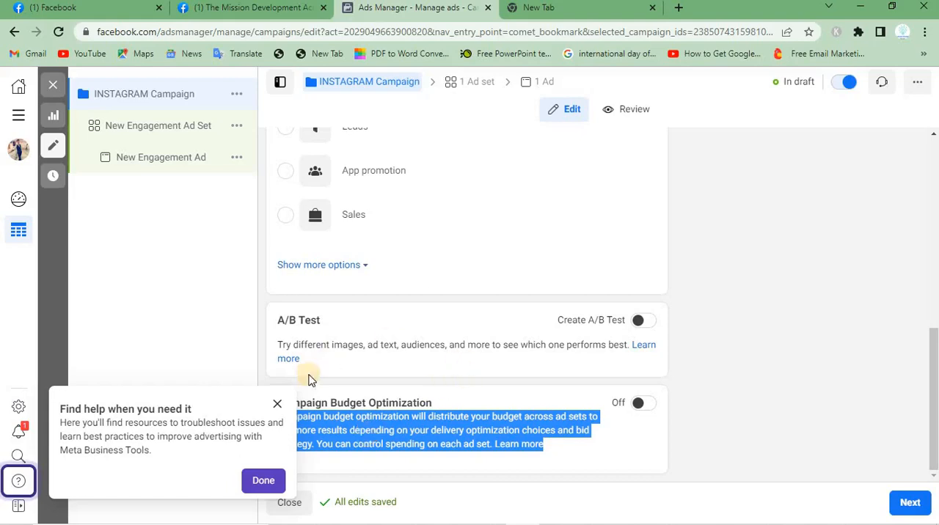
pyautogui.click(277, 405)
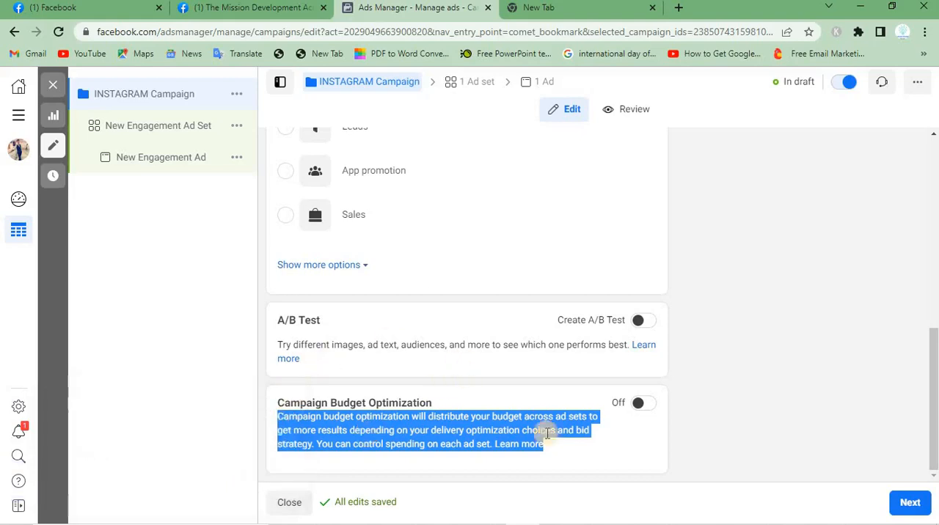
pyautogui.click(652, 407)
pyautogui.moveTo(933, 339); pyautogui.dragTo(933, 413)
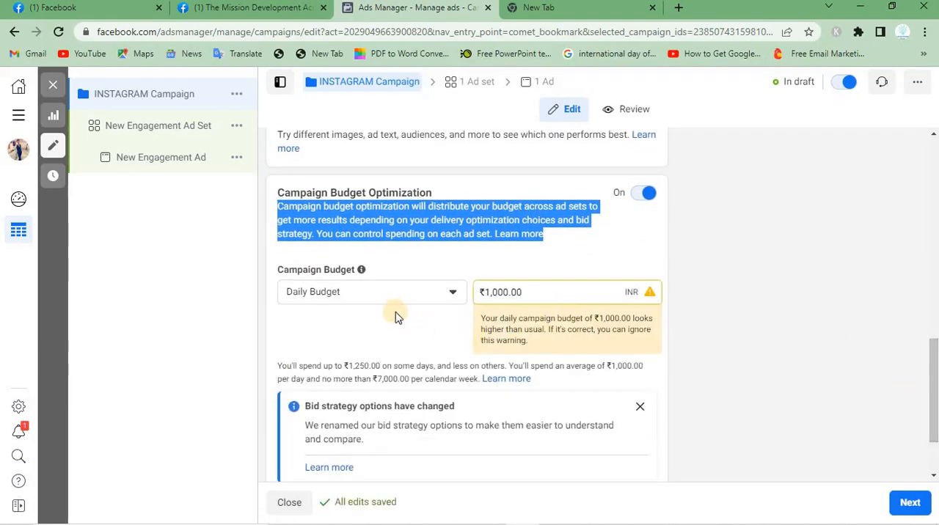
# Switch the campaign budget to Lifetime Budget and set the amount to ₹30,000
pyautogui.click(387, 305)
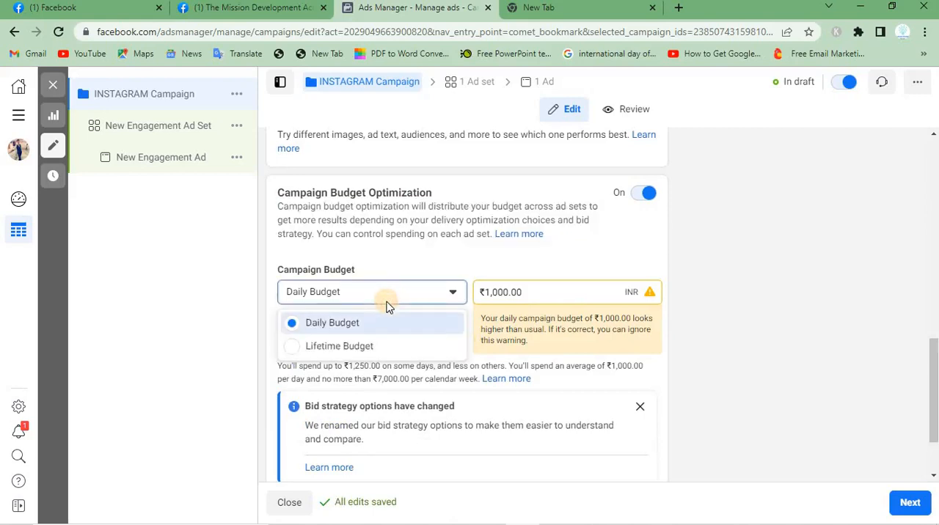
pyautogui.click(361, 349)
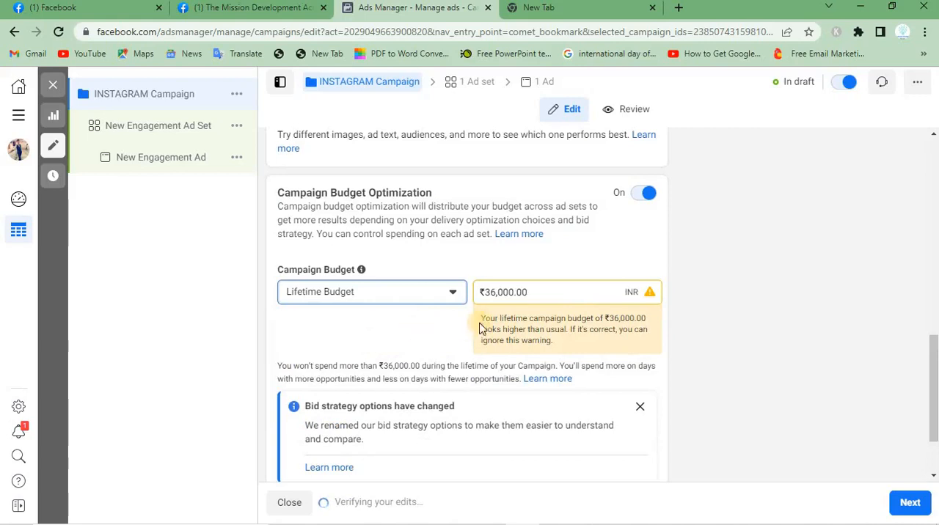
pyautogui.tripleClick(608, 315)
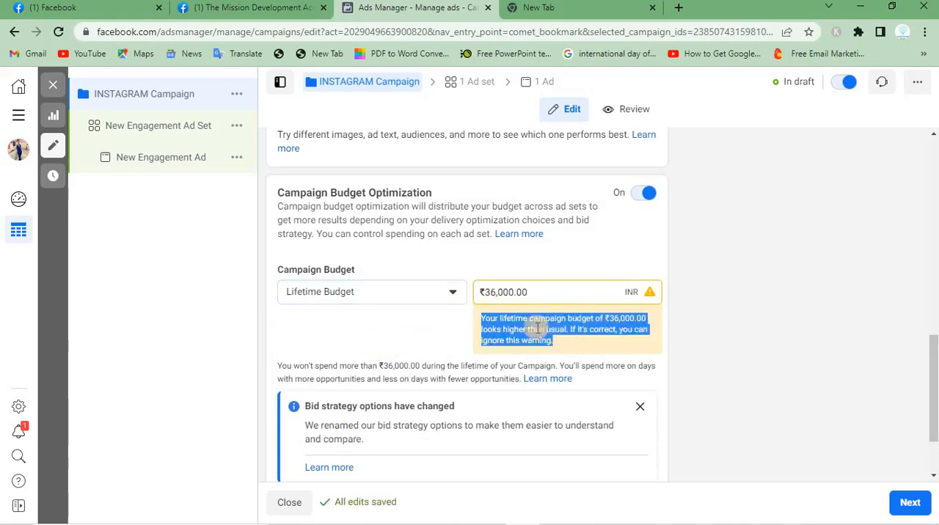
pyautogui.click(488, 292)
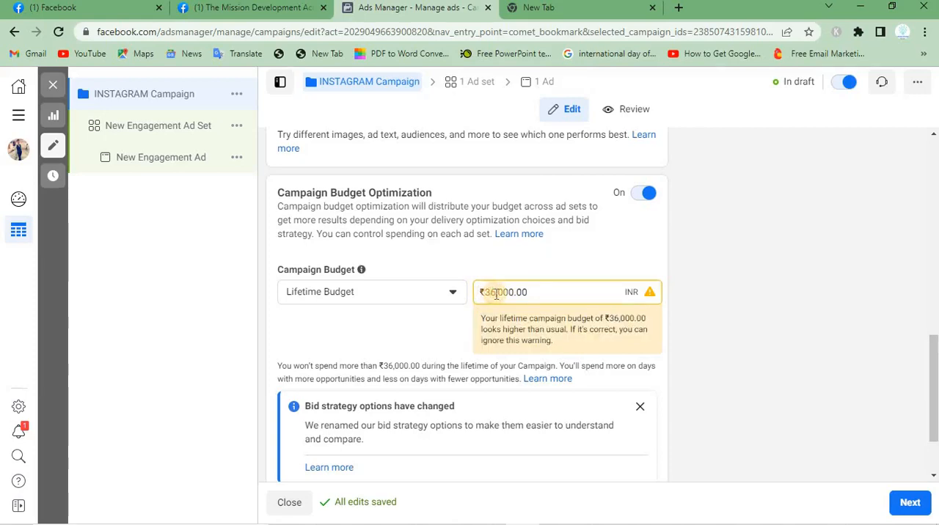
pyautogui.press('BackSpace')
pyautogui.write('0')
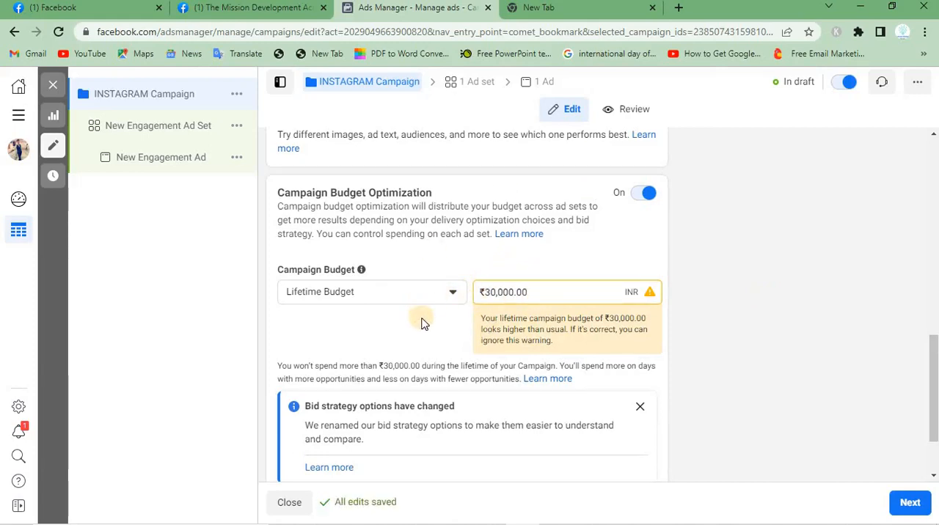
# Set the campaign budget to Daily Budget with an amount of ₹300
pyautogui.click(376, 302)
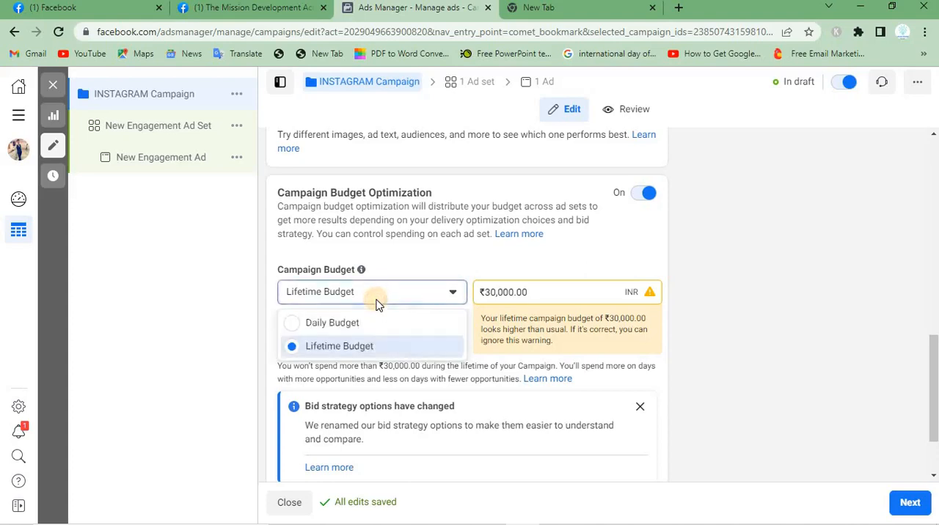
pyautogui.click(319, 324)
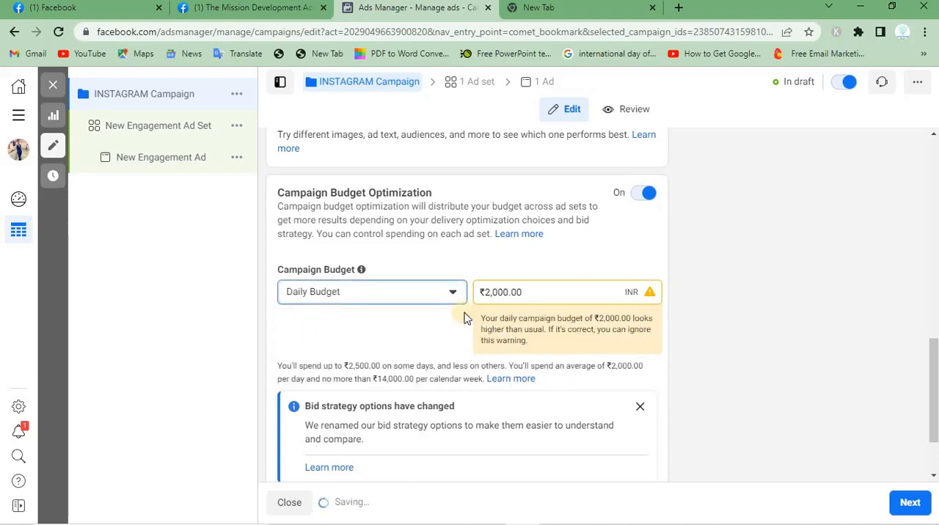
pyautogui.tripleClick(535, 292)
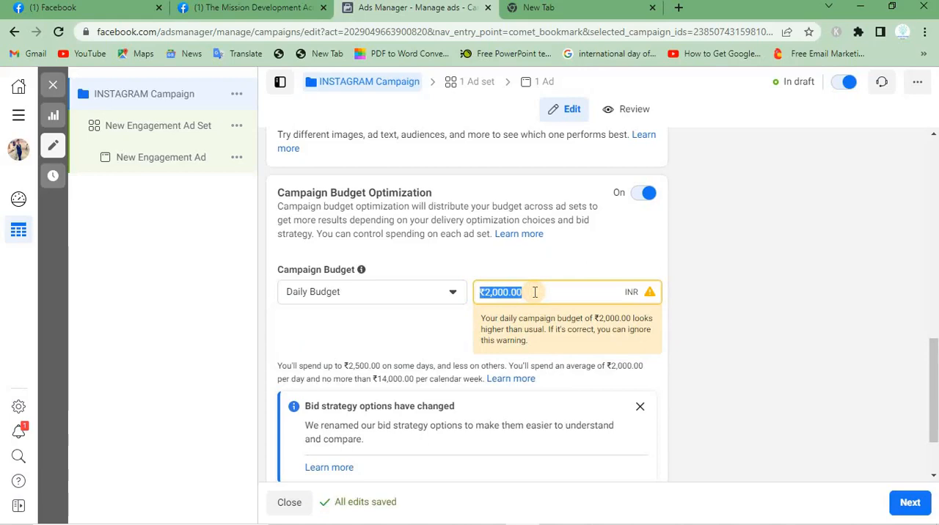
pyautogui.write('300')
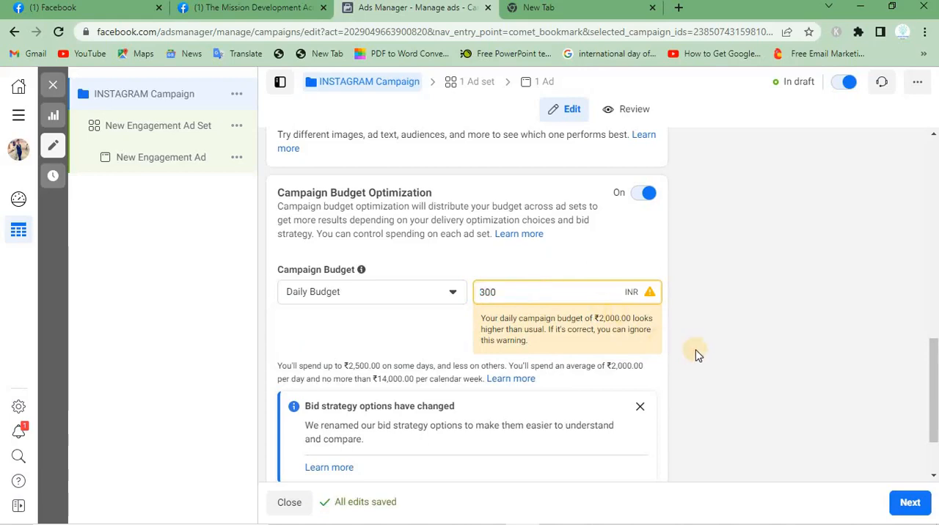
pyautogui.click(697, 355)
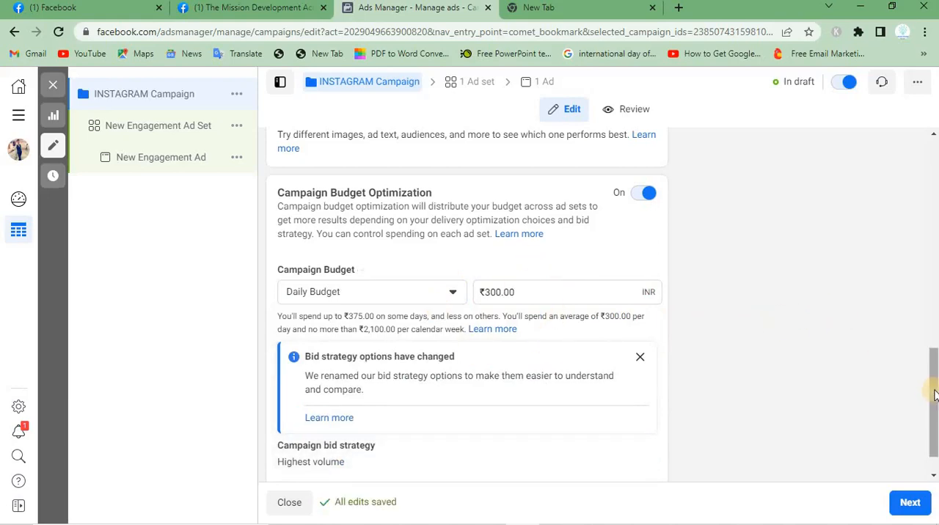
# Read the daily spending note and bid strategy notice, review the bid strategy options and select Highest volume
pyautogui.scroll(-1, 933, 396)
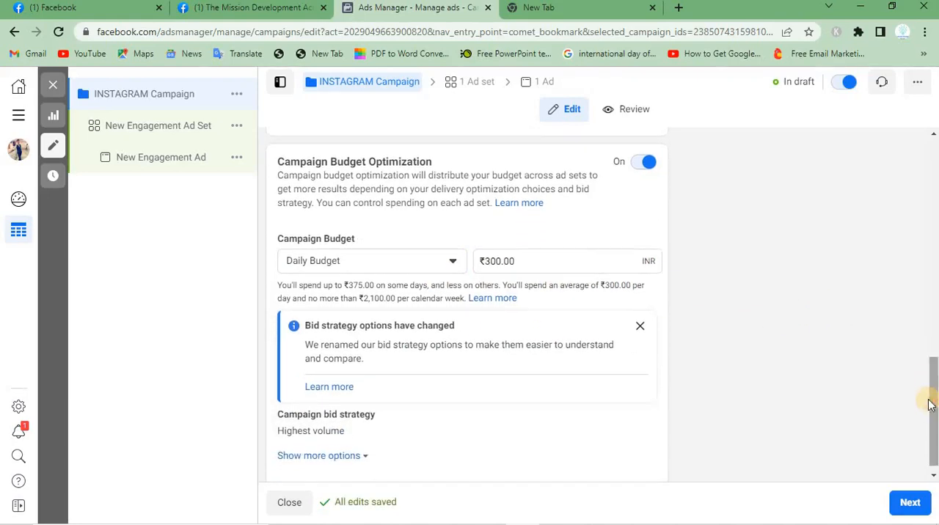
pyautogui.tripleClick(293, 288)
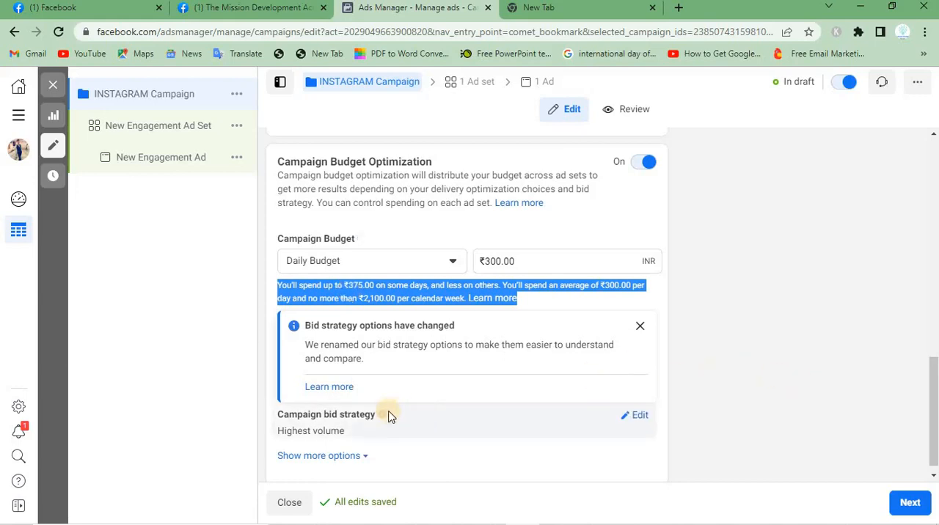
pyautogui.moveTo(378, 423)
pyautogui.tripleClick(348, 326)
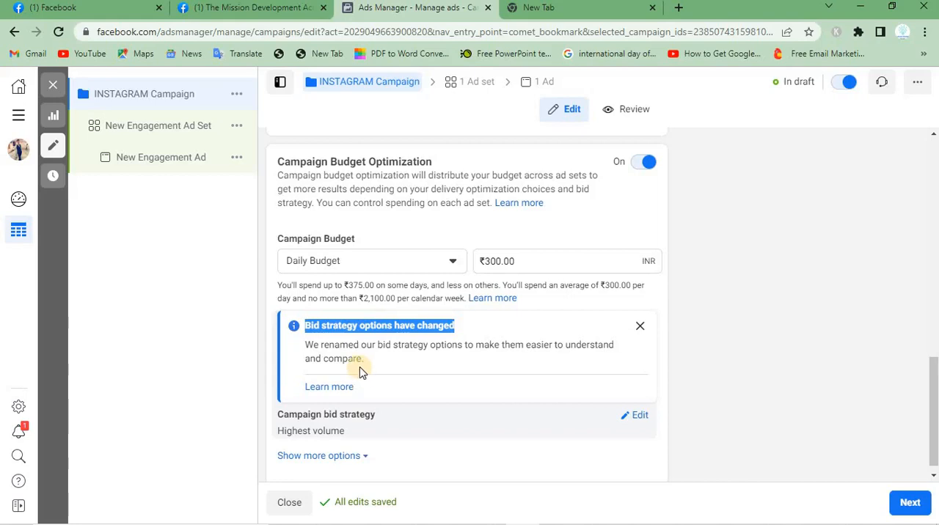
pyautogui.tripleClick(359, 358)
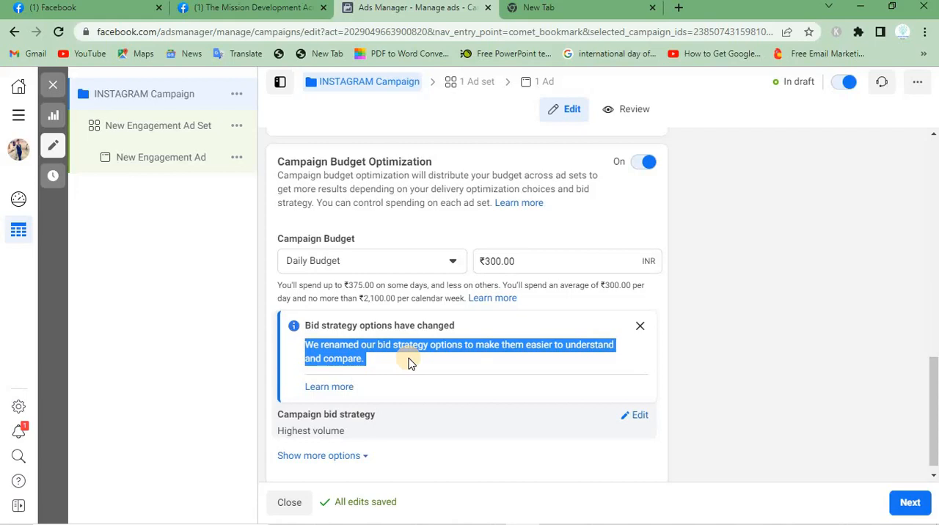
pyautogui.click(633, 416)
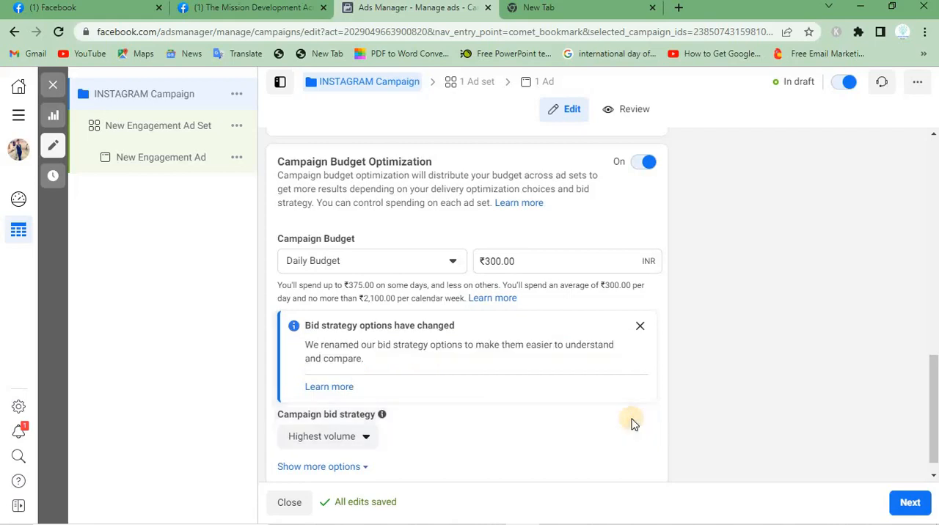
pyautogui.click(321, 440)
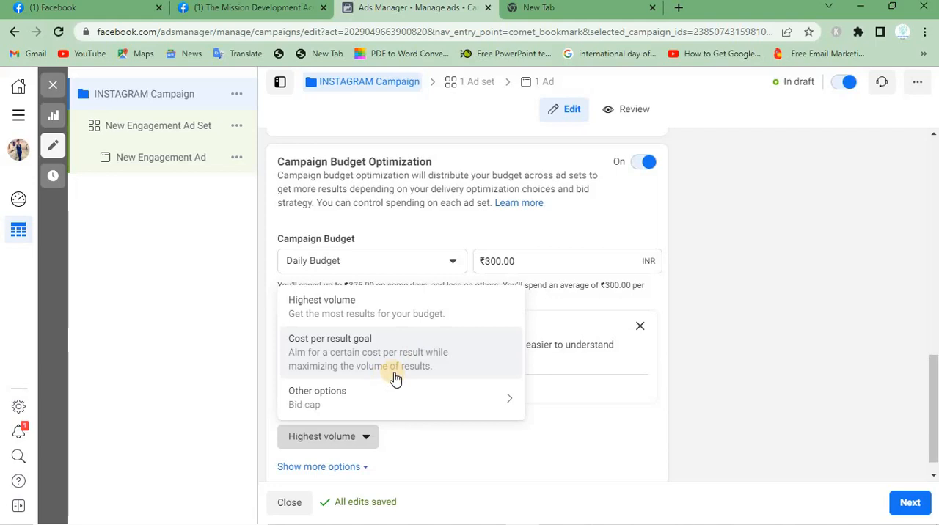
pyautogui.moveTo(376, 395)
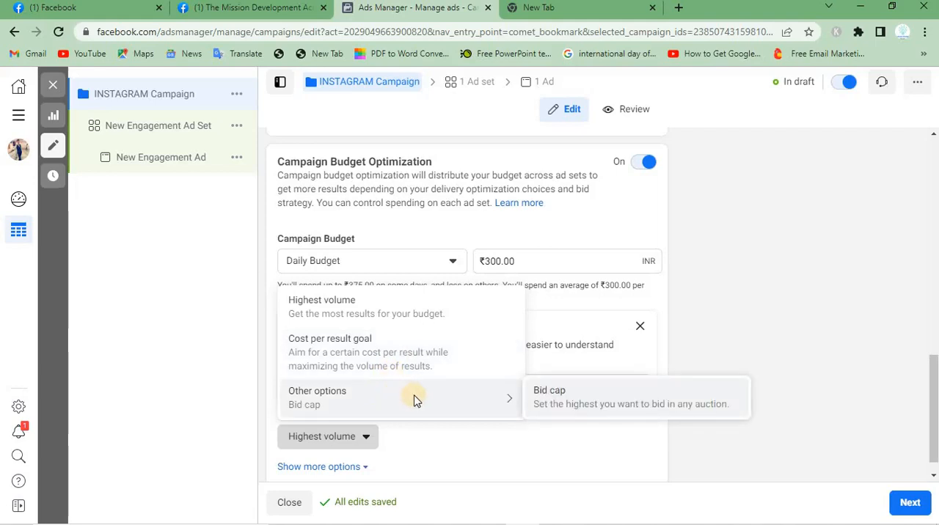
pyautogui.click(339, 315)
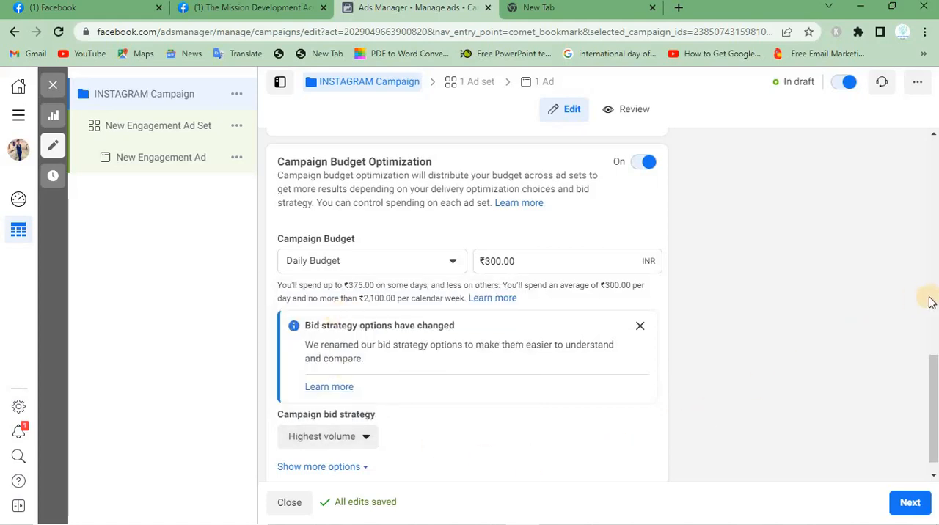
# Continue to the ad set settings and rename the ad set as AD Set
pyautogui.click(907, 504)
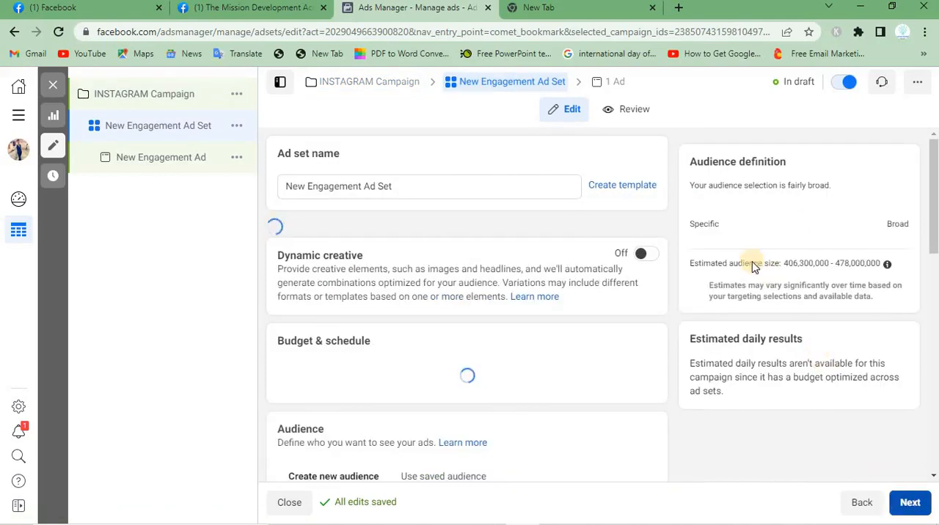
pyautogui.doubleClick(390, 186)
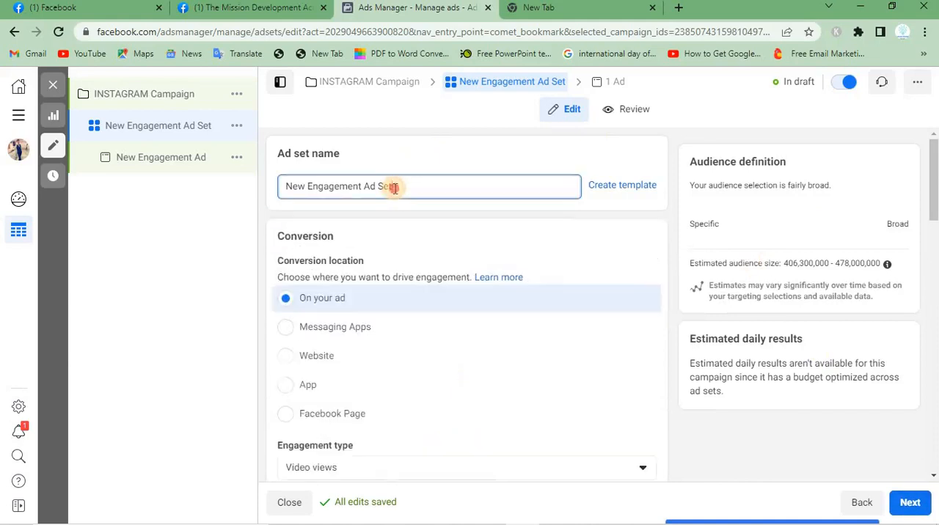
pyautogui.moveTo(367, 184); pyautogui.dragTo(268, 187)
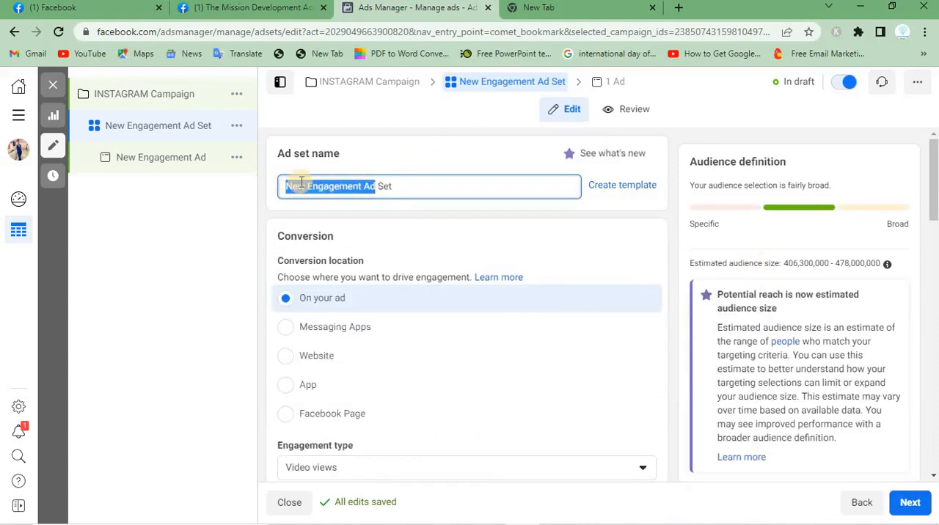
pyautogui.press('BackSpace')
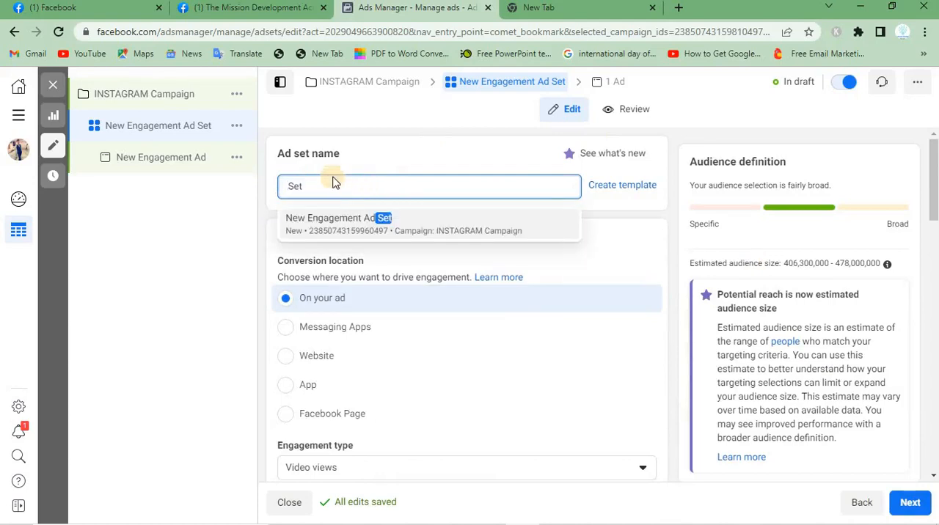
pyautogui.write('AD ')
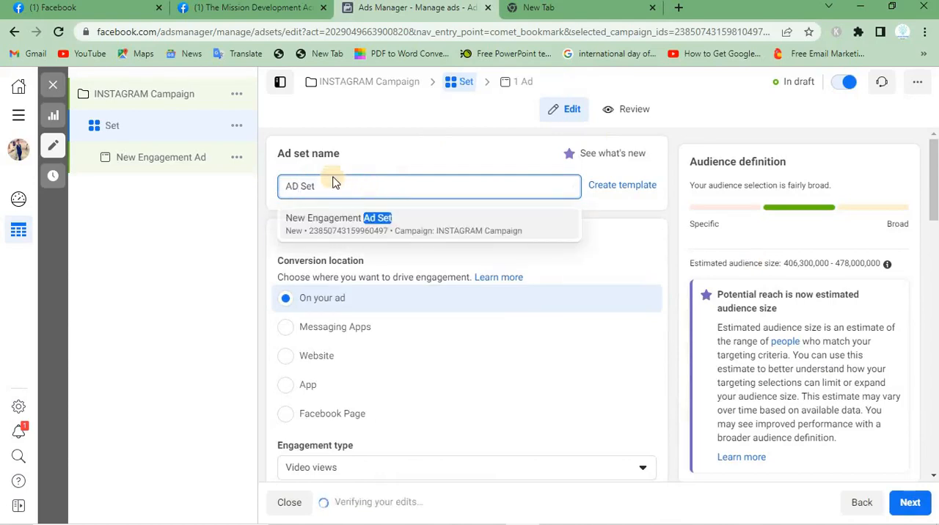
pyautogui.write('INST')
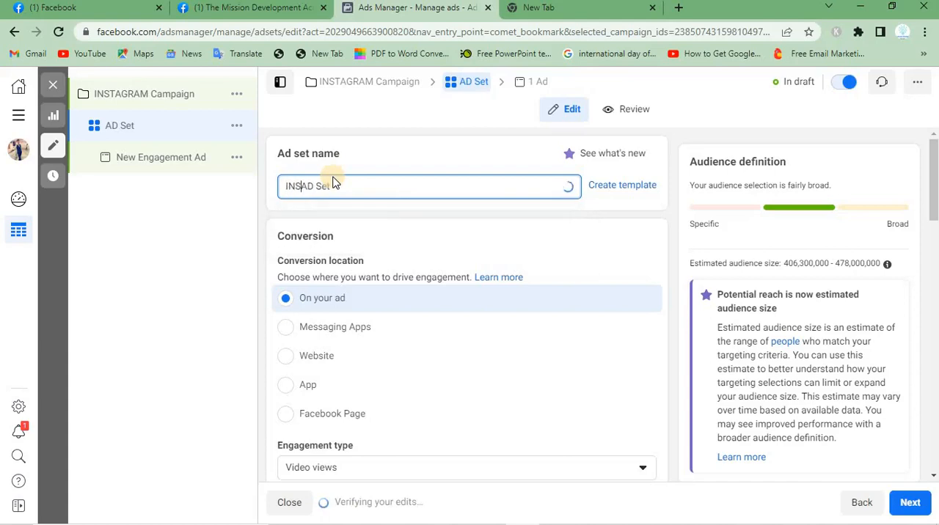
pyautogui.write('GRAM TMDA')
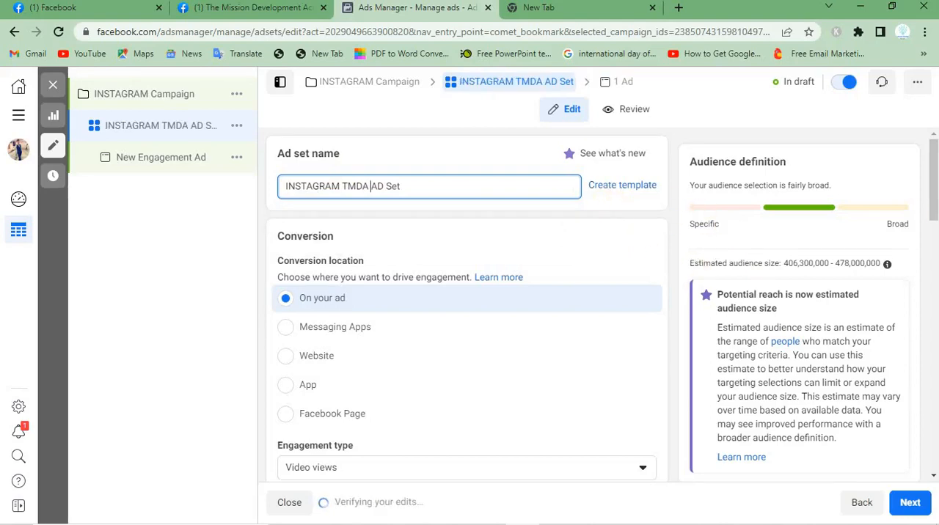
# Set the ad set's conversion location to Messaging Apps
pyautogui.moveTo(933, 211); pyautogui.dragTo(933, 218)
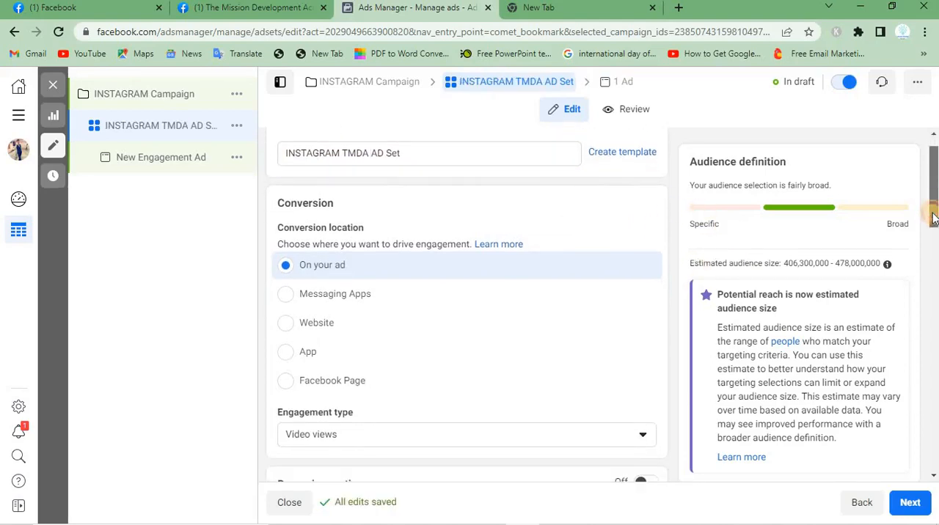
pyautogui.doubleClick(297, 203)
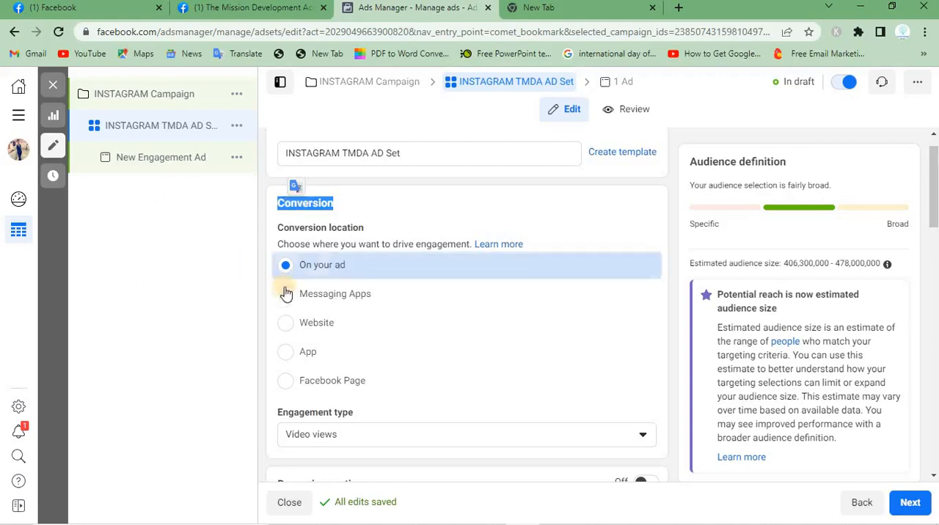
pyautogui.click(419, 296)
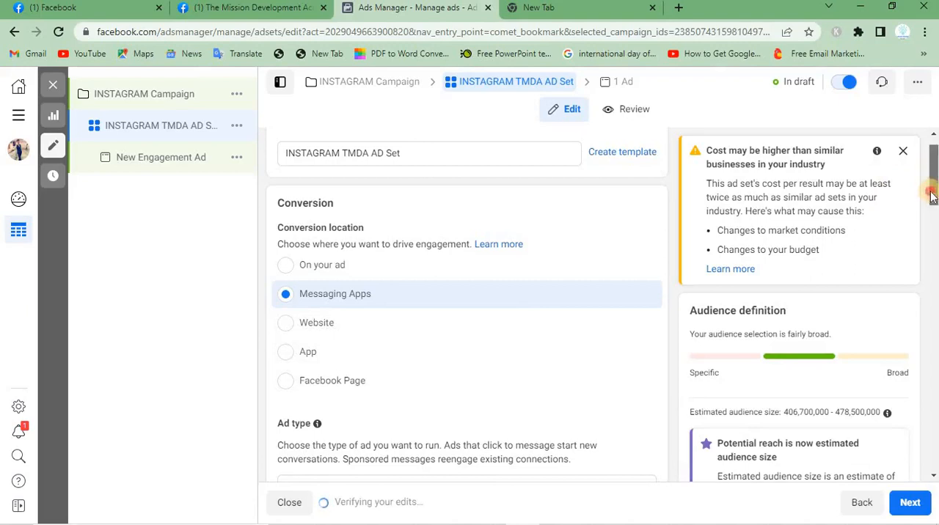
# Change the ad type to Sponsored message
pyautogui.moveTo(931, 190); pyautogui.dragTo(930, 244)
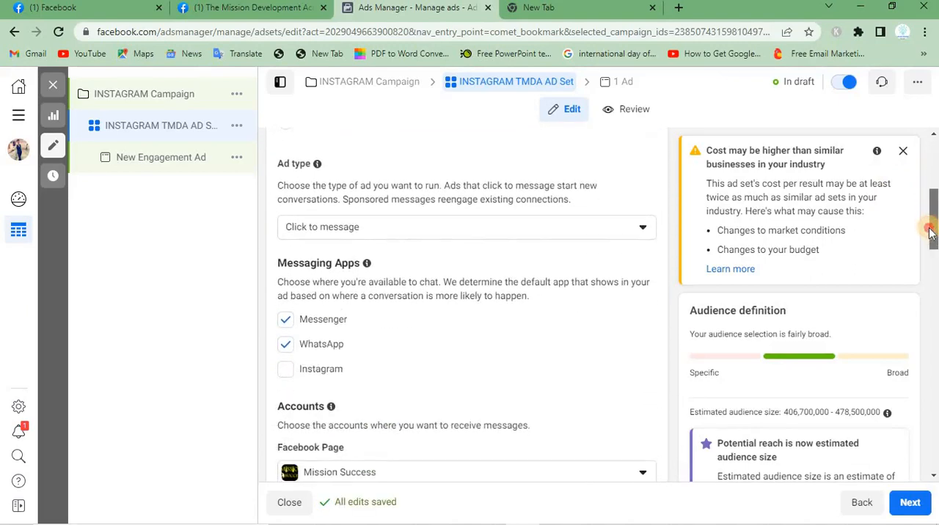
pyautogui.click(388, 234)
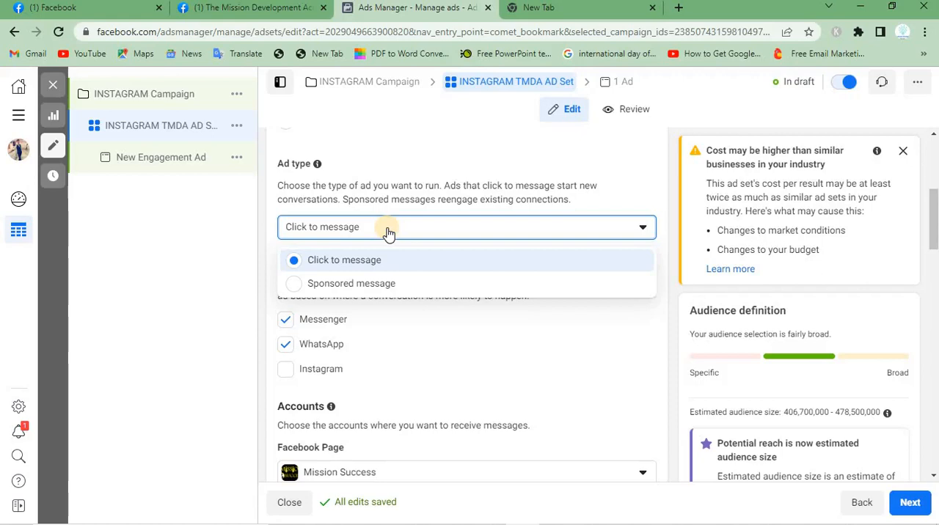
pyautogui.click(298, 283)
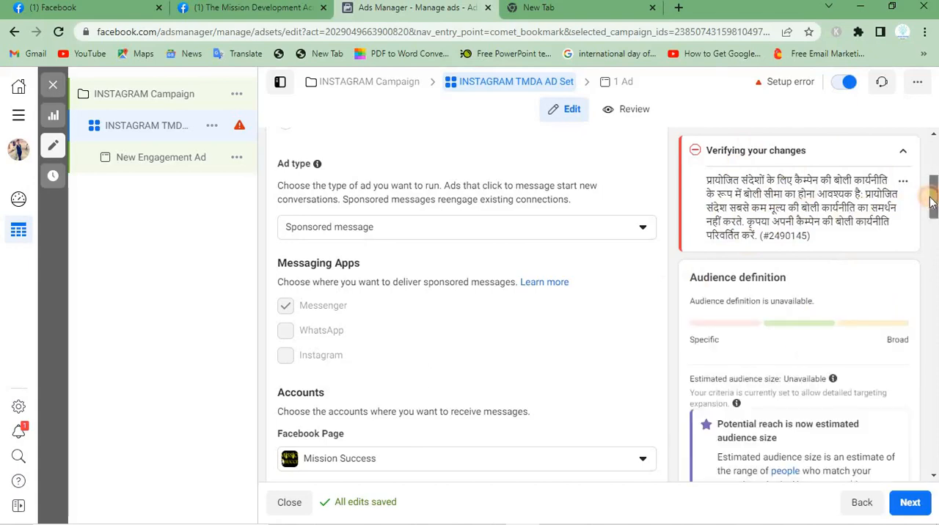
# Set the ad type back to Click to message
pyautogui.moveTo(931, 202)
pyautogui.mouseDown()
pyautogui.moveTo(932, 221)
pyautogui.moveTo(932, 205)
pyautogui.mouseUp()
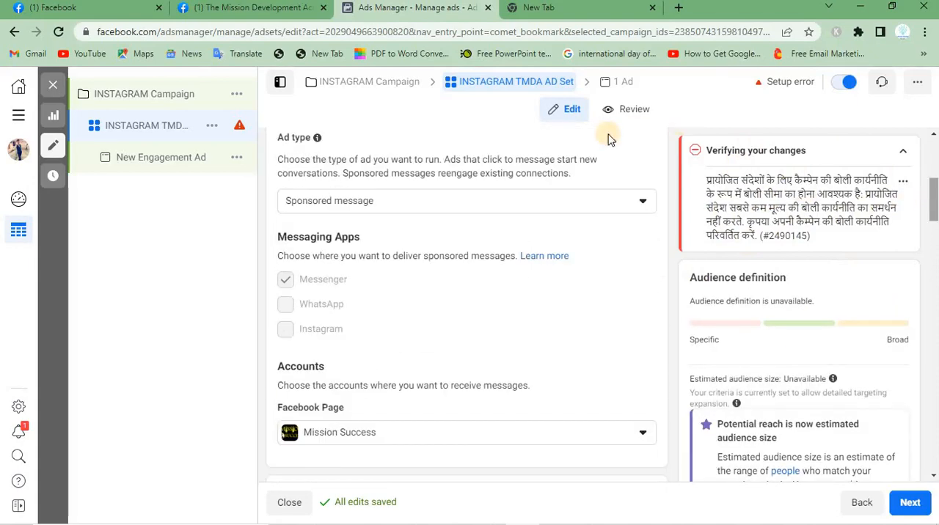
pyautogui.click(550, 206)
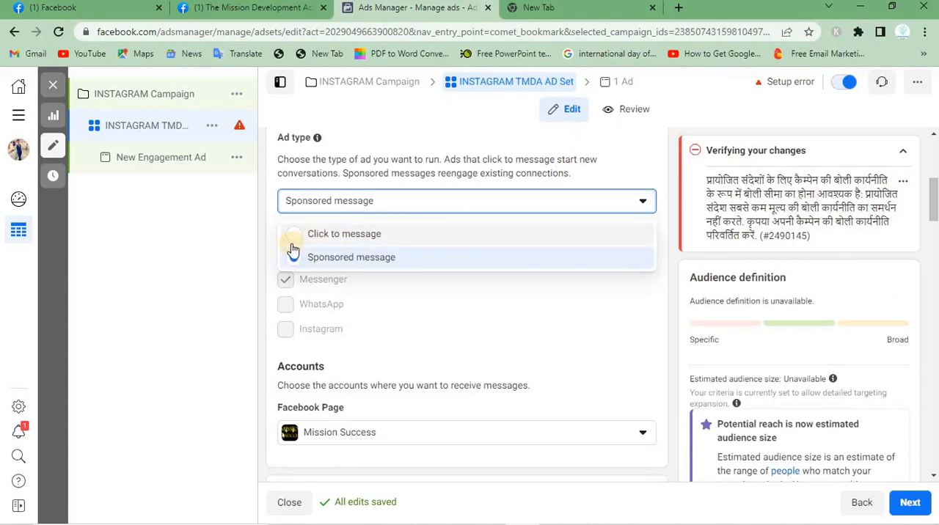
pyautogui.click(292, 234)
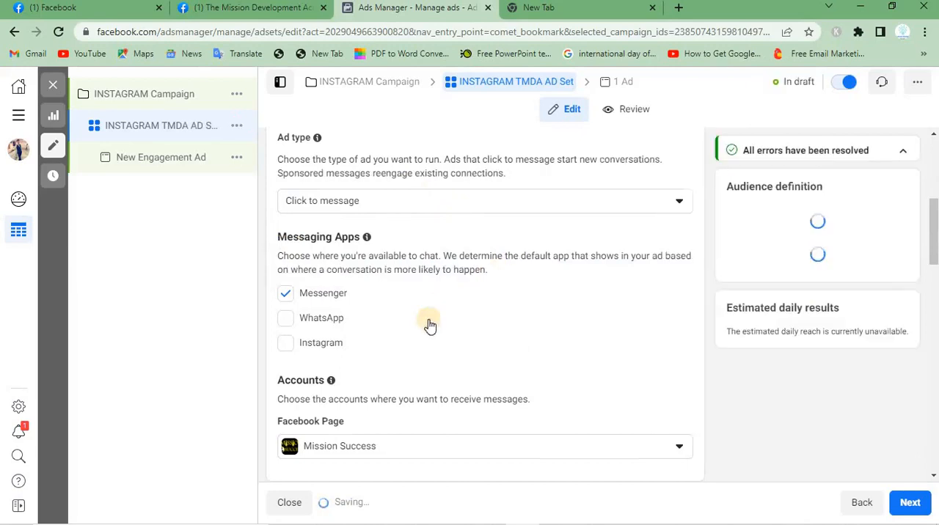
# Select Instagram as the only messaging app, leaving Messenger and WhatsApp unchecked
pyautogui.tripleClick(300, 236)
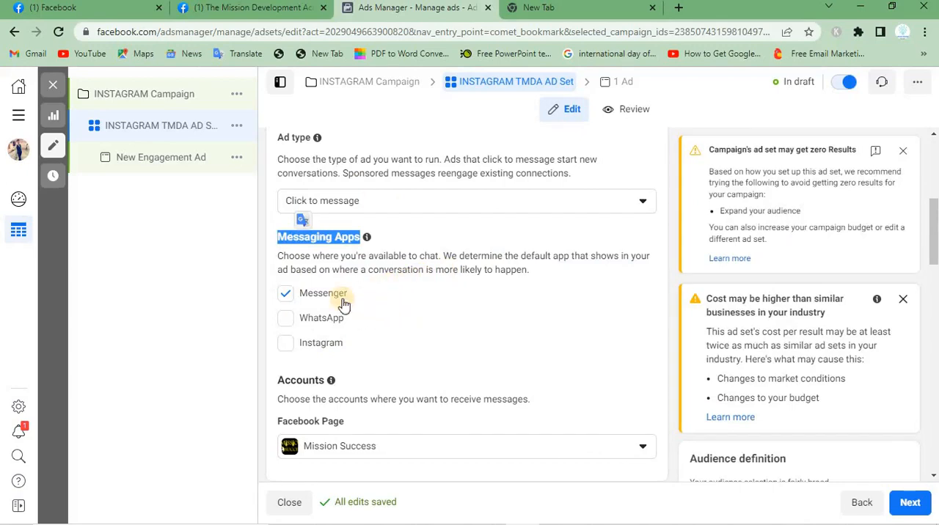
pyautogui.click(286, 347)
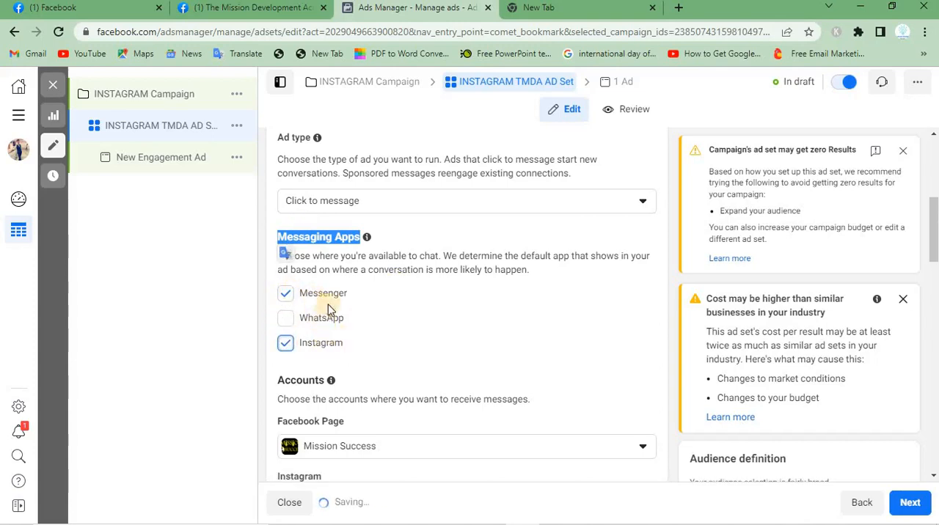
pyautogui.click(286, 319)
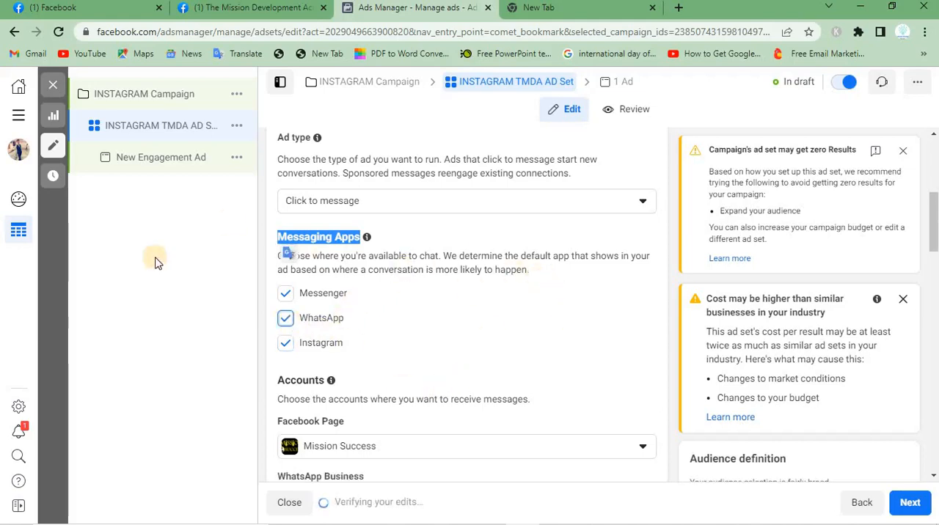
pyautogui.click(288, 293)
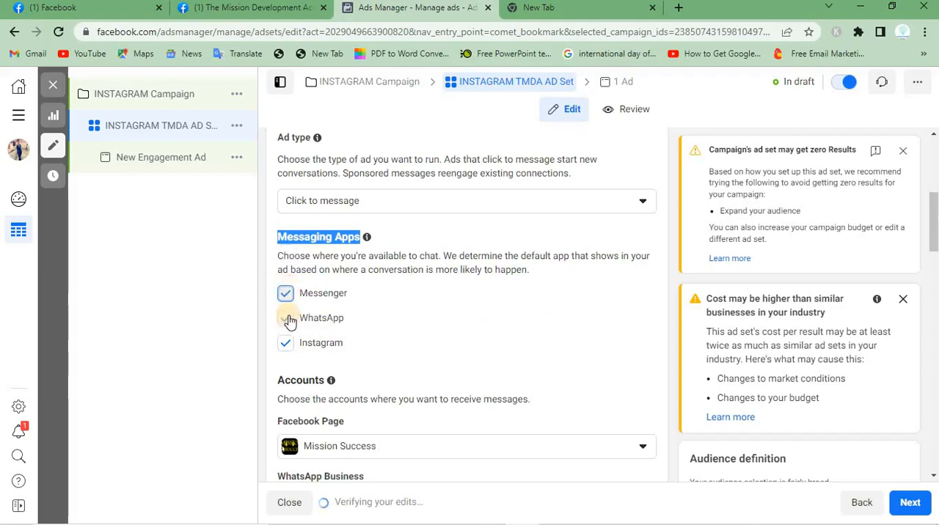
pyautogui.click(288, 320)
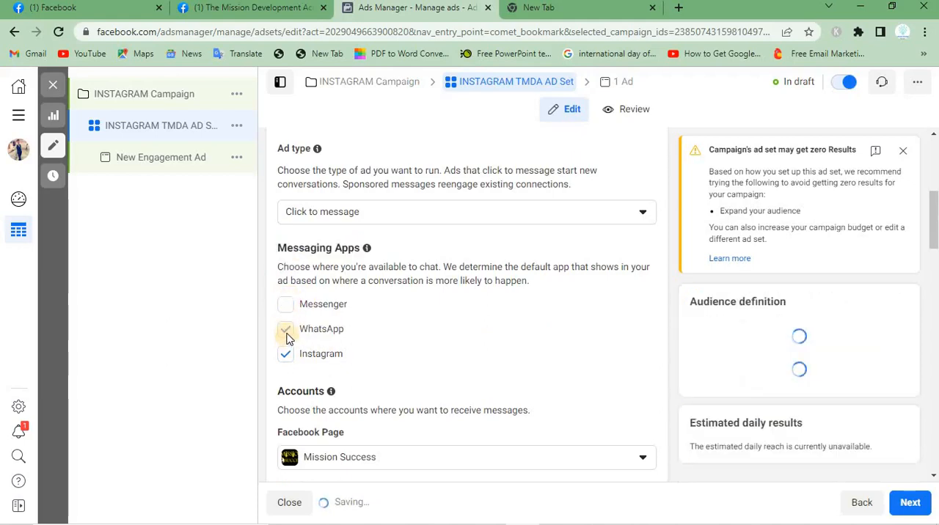
pyautogui.click(286, 332)
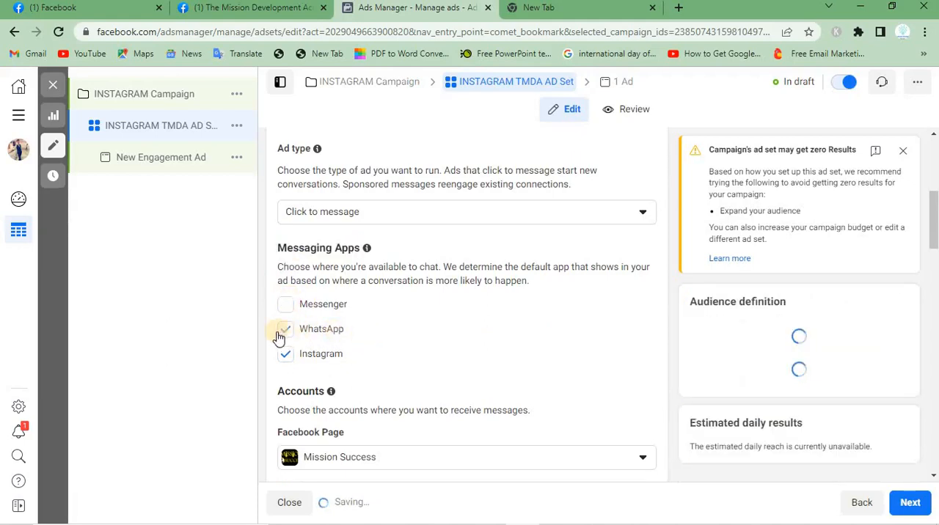
pyautogui.click(284, 341)
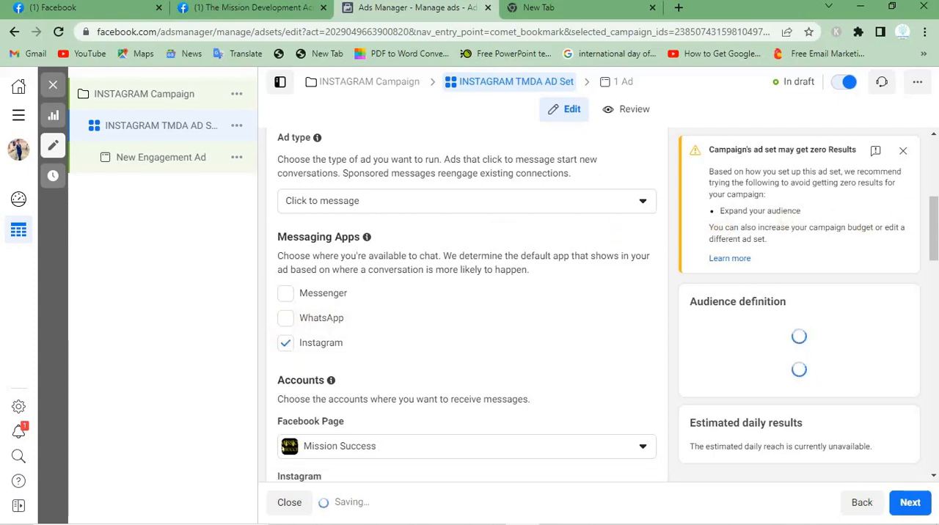
# Choose Mission Success as the Facebook Page and view the Instagram account connection dialog, closing it without connecting an account
pyautogui.moveTo(933, 224); pyautogui.dragTo(930, 253)
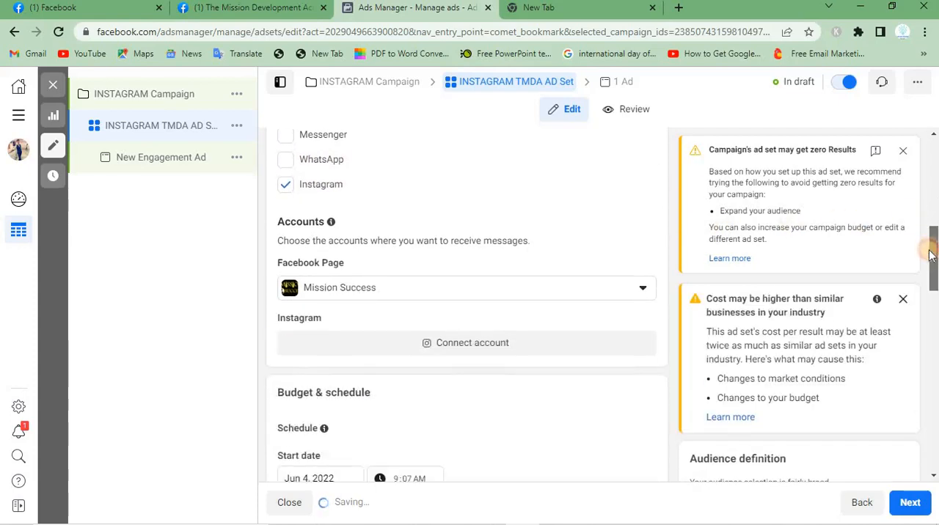
pyautogui.click(441, 278)
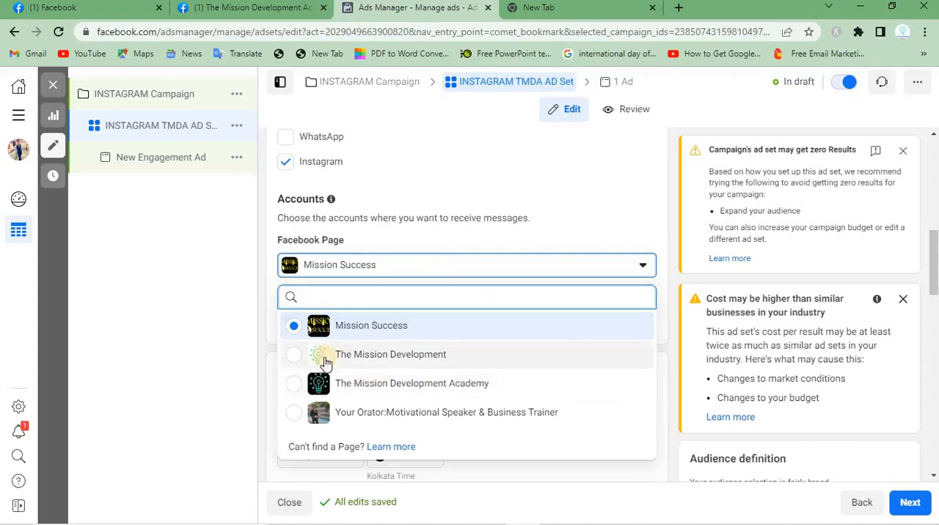
pyautogui.click(342, 325)
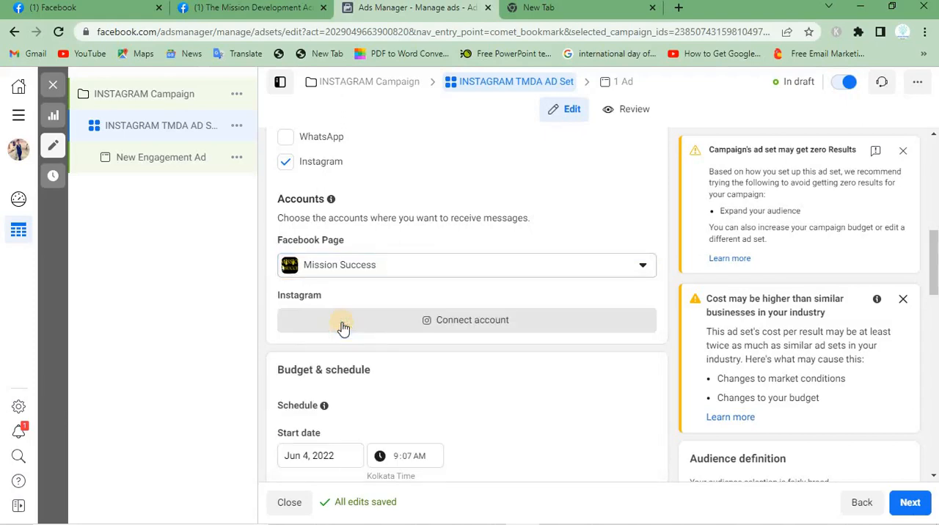
pyautogui.click(485, 323)
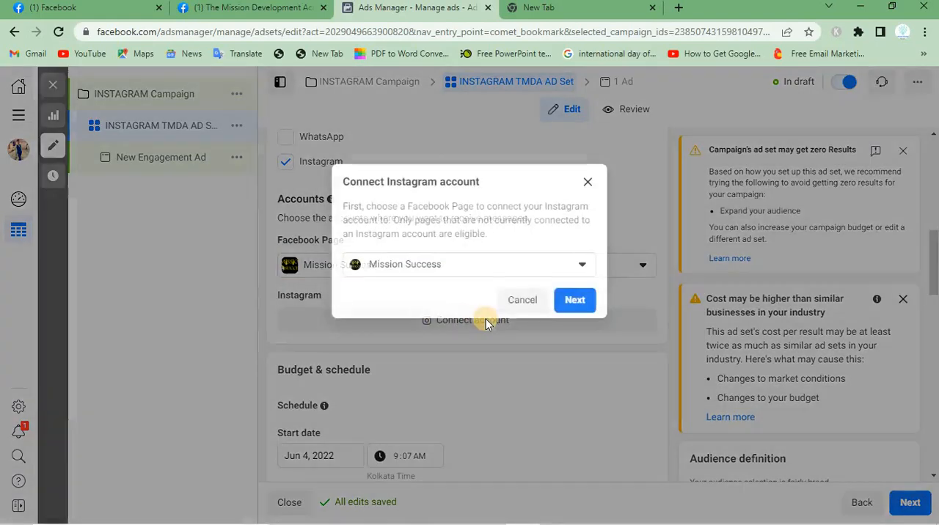
pyautogui.click(588, 182)
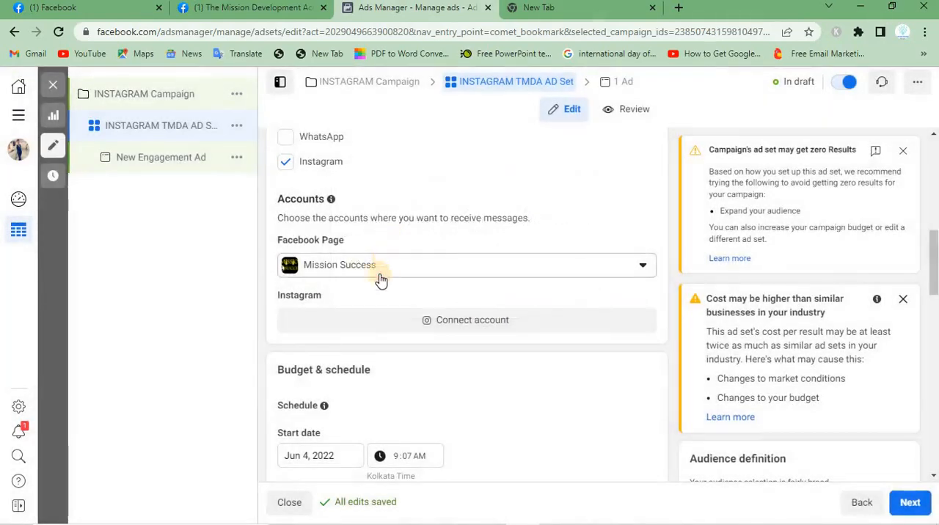
# Try The Mission Development Academy as the Facebook Page for receiving messages and switch back to Mission Success
pyautogui.click(379, 273)
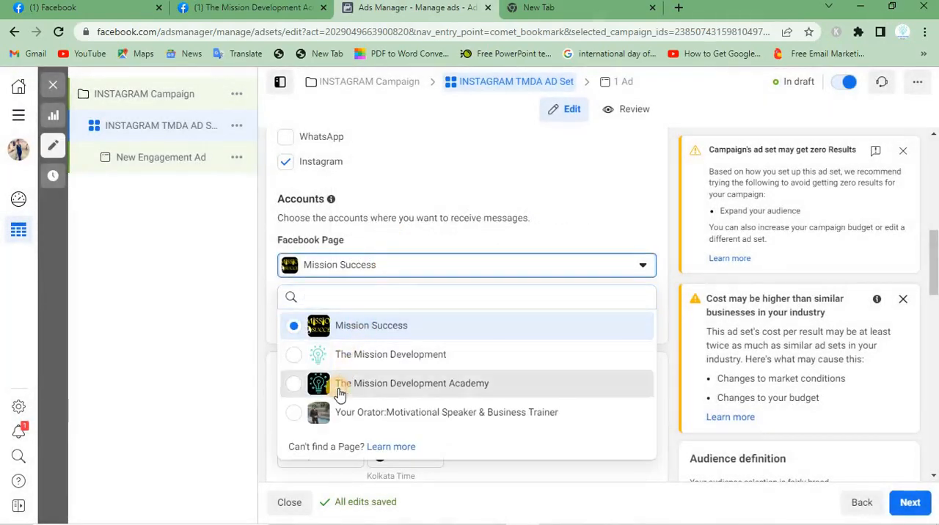
pyautogui.click(340, 394)
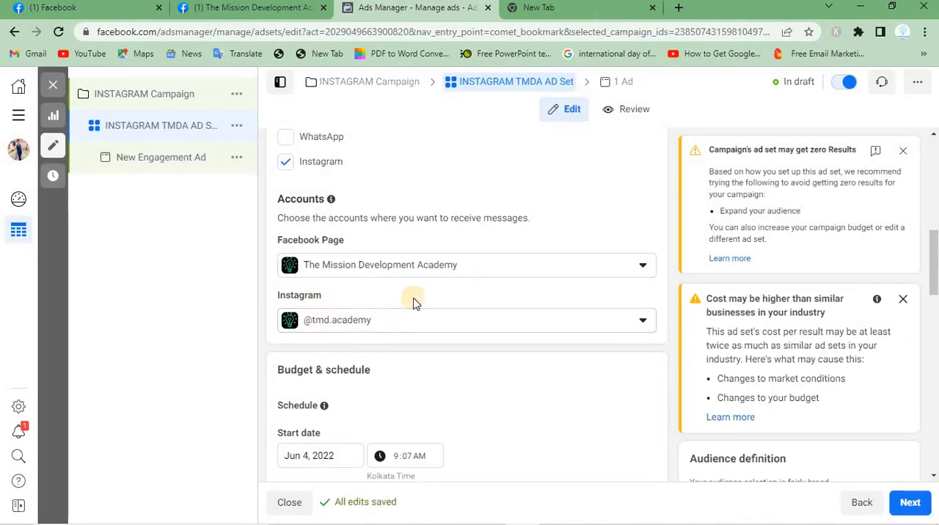
pyautogui.click(449, 271)
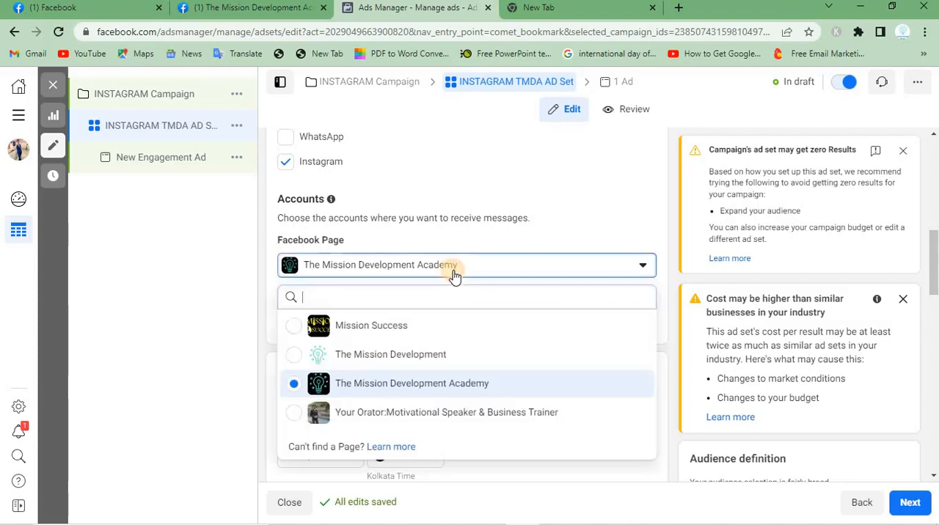
pyautogui.click(302, 330)
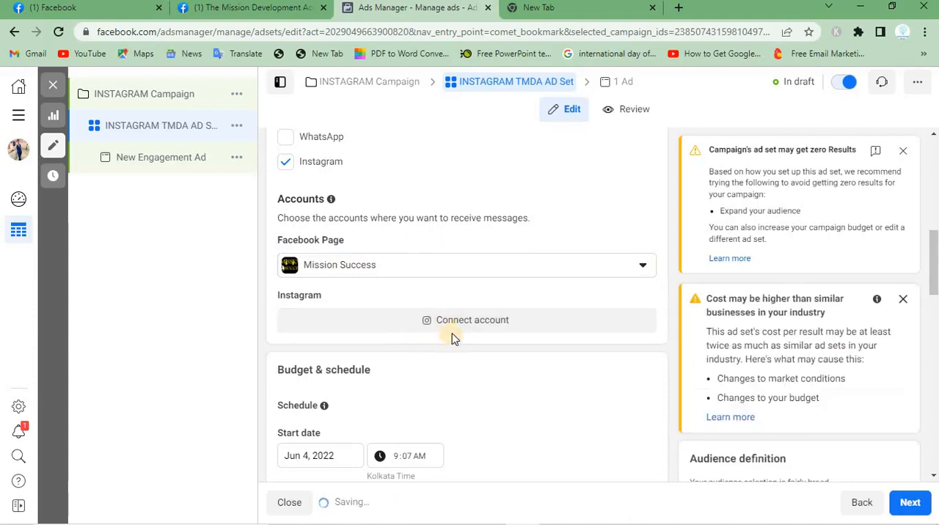
# Set the Facebook Page for receiving messages to The Mission Development Academy
pyautogui.click(441, 265)
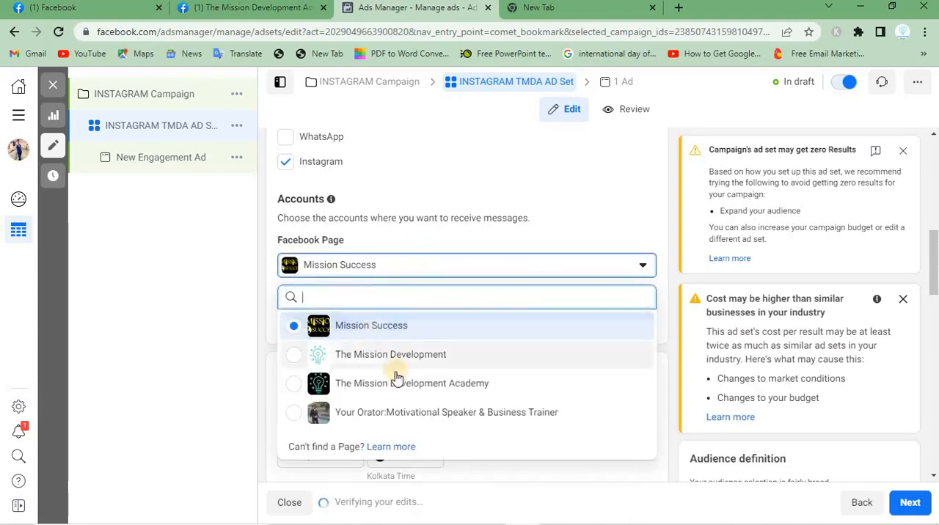
pyautogui.click(365, 385)
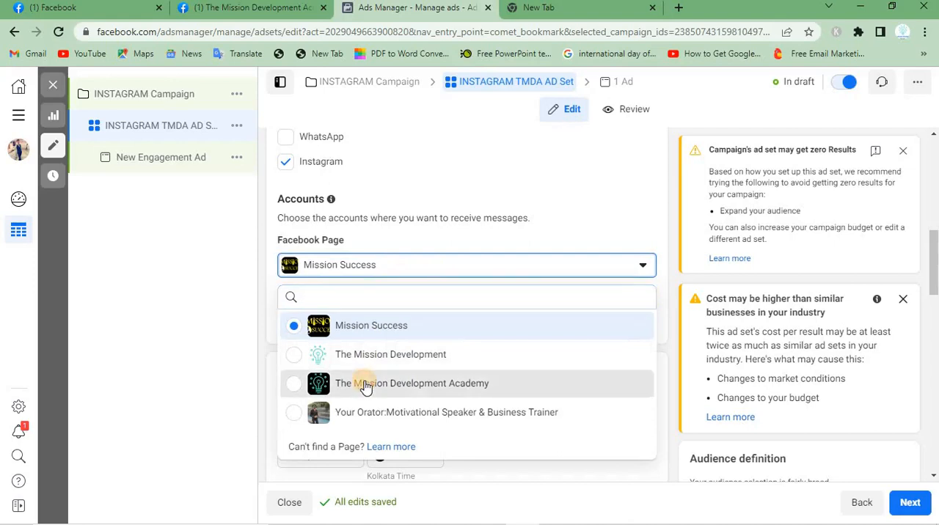
pyautogui.click(293, 383)
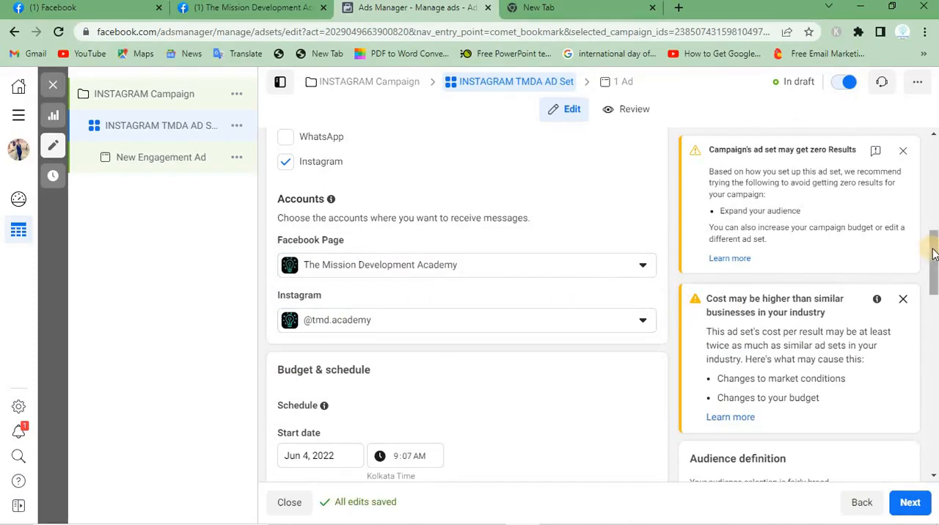
# Set the ad set's schedule to start on Jun 6, 2022 at 5:07 AM
pyautogui.moveTo(933, 253); pyautogui.dragTo(918, 293)
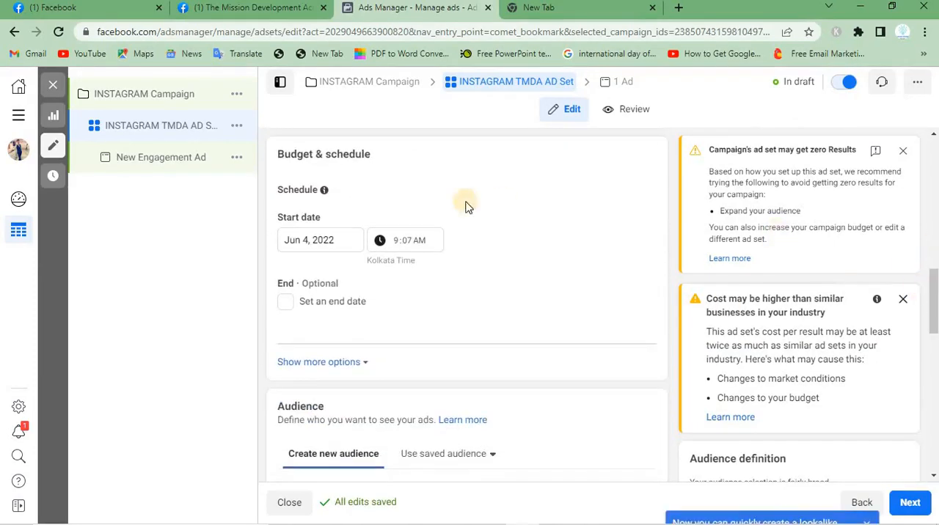
pyautogui.tripleClick(308, 153)
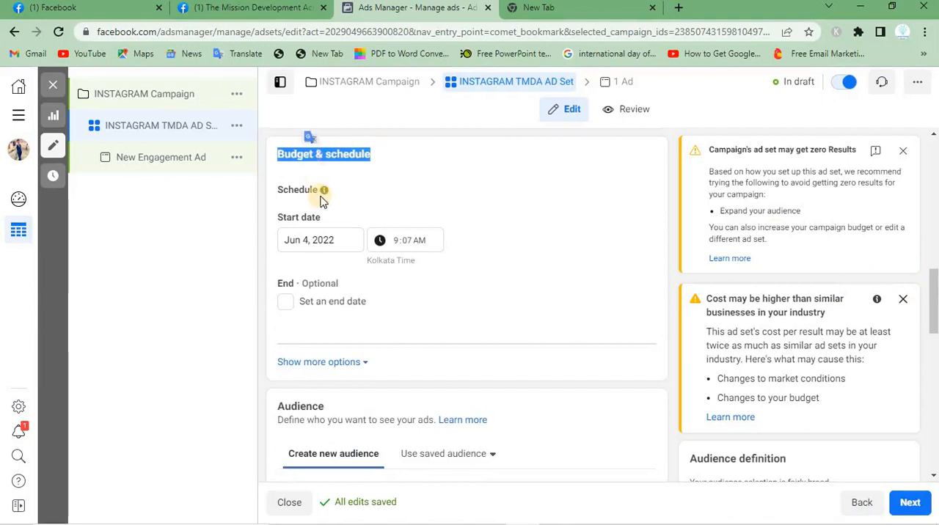
pyautogui.click(321, 242)
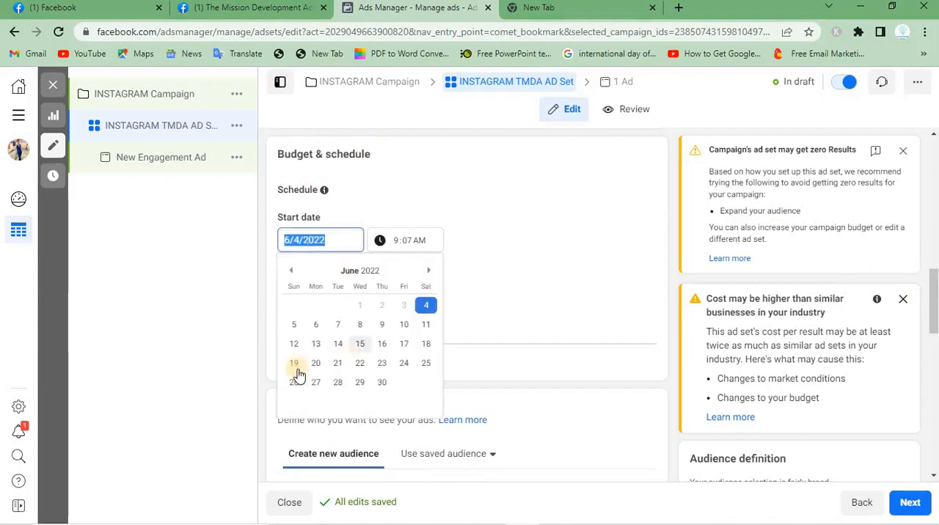
pyautogui.click(314, 326)
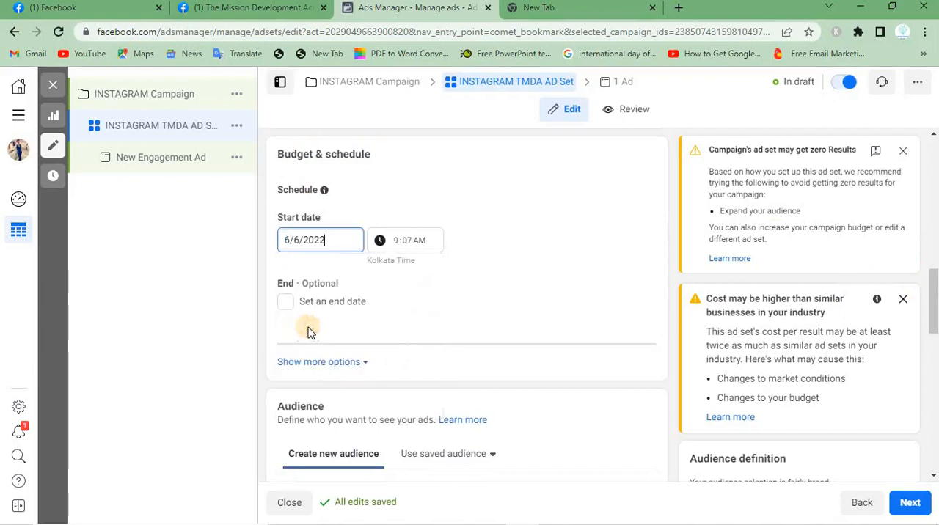
pyautogui.click(400, 245)
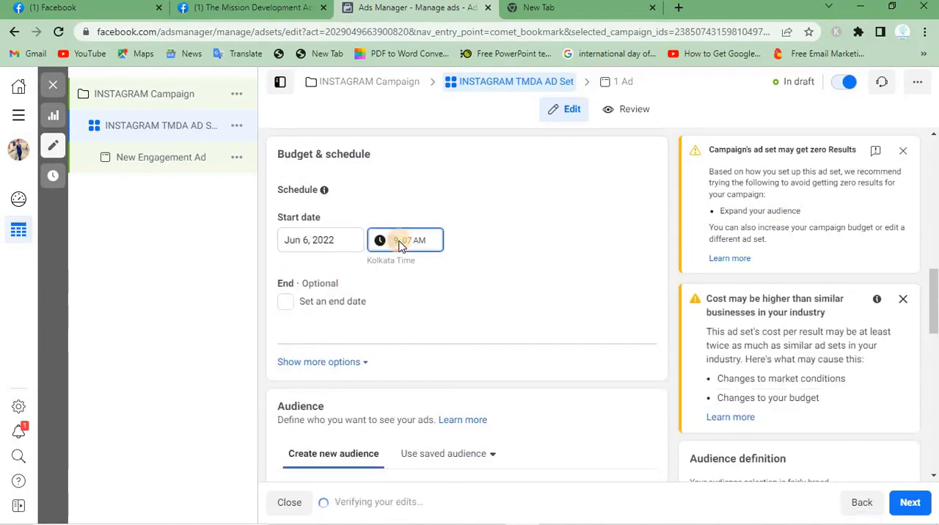
pyautogui.click(549, 274)
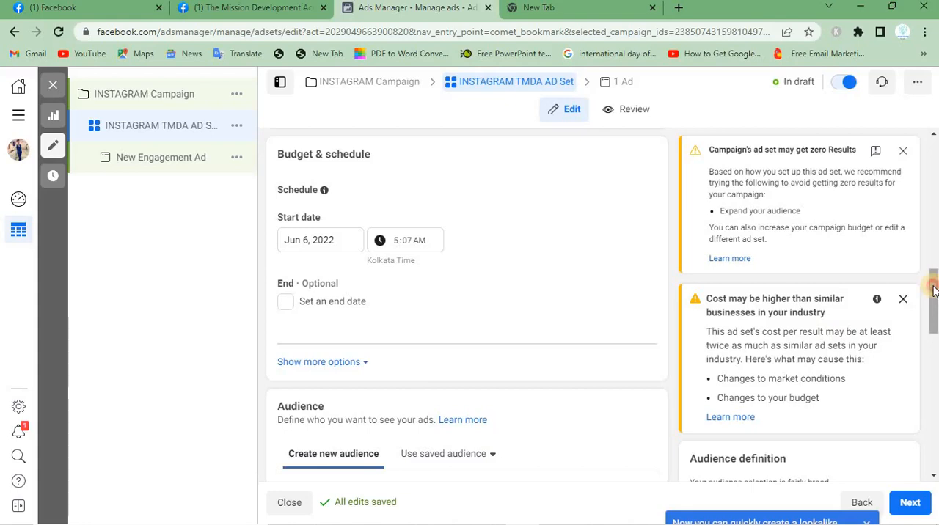
# Apply the saved audience India to the ad set instead of creating a new audience
pyautogui.moveTo(934, 290); pyautogui.dragTo(915, 341)
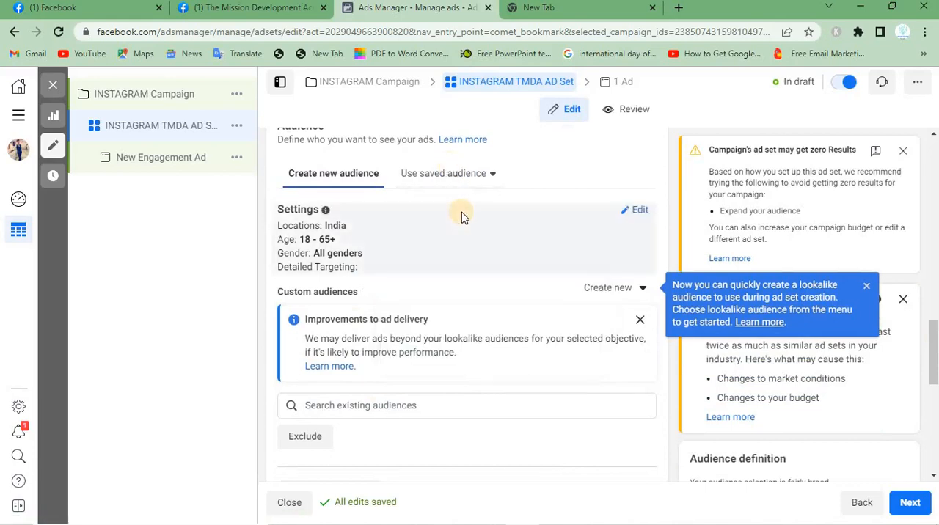
pyautogui.click(454, 174)
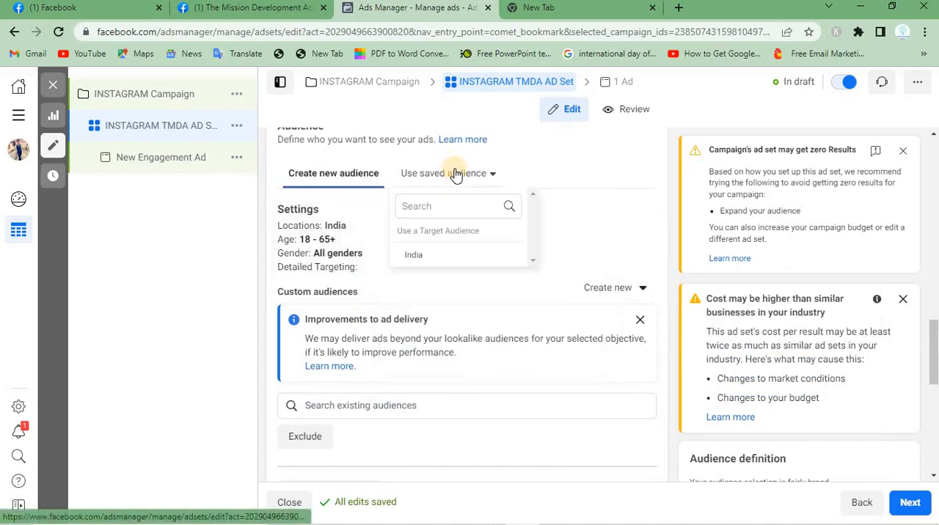
pyautogui.moveTo(465, 257)
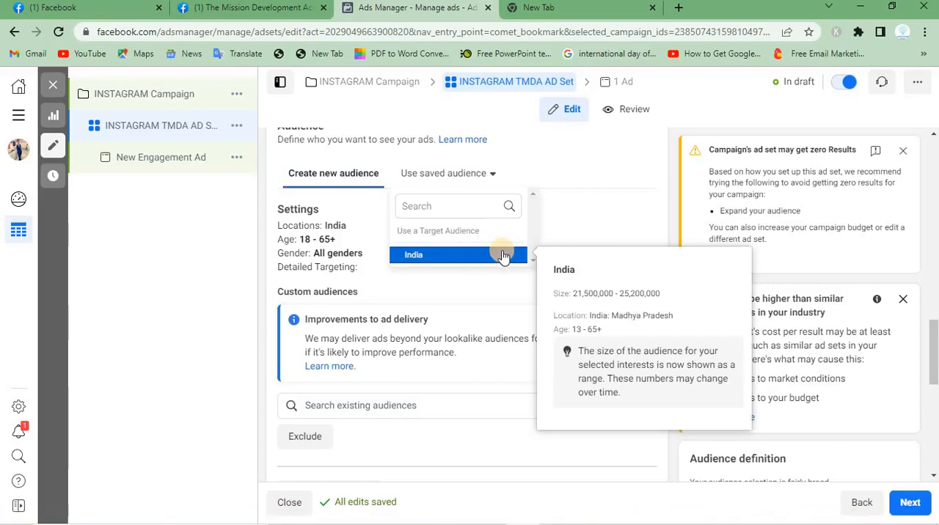
pyautogui.click(503, 255)
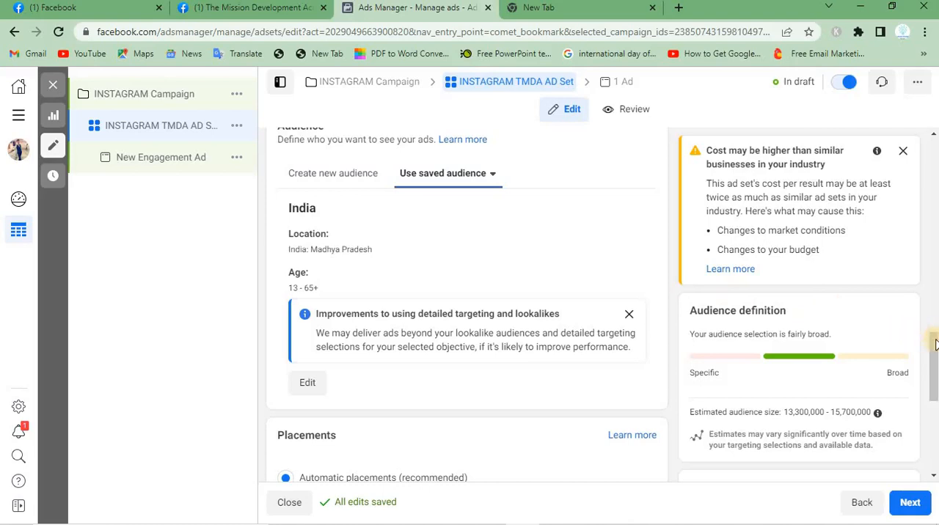
# Try Manual placements to view the platform and placement options, and switch back to Automatic placements
pyautogui.moveTo(934, 348); pyautogui.dragTo(923, 402)
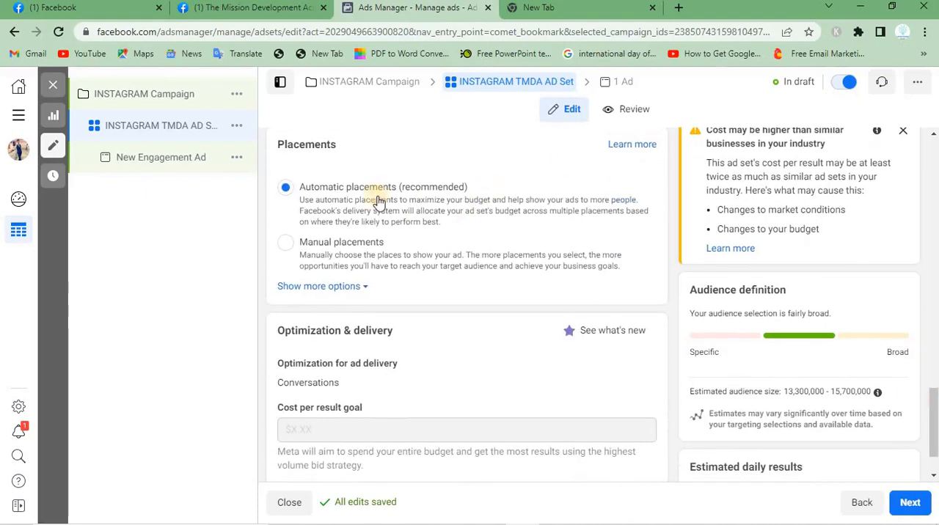
pyautogui.click(285, 243)
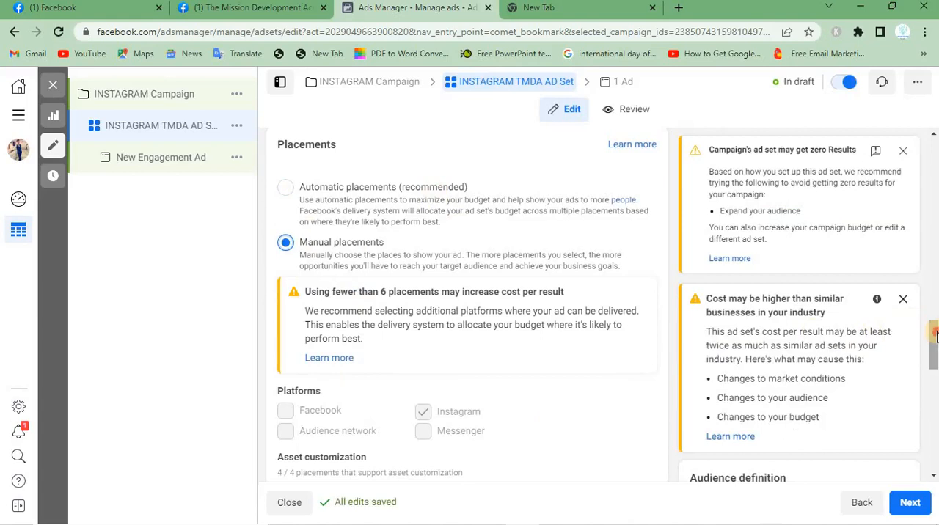
pyautogui.moveTo(933, 345); pyautogui.dragTo(936, 361)
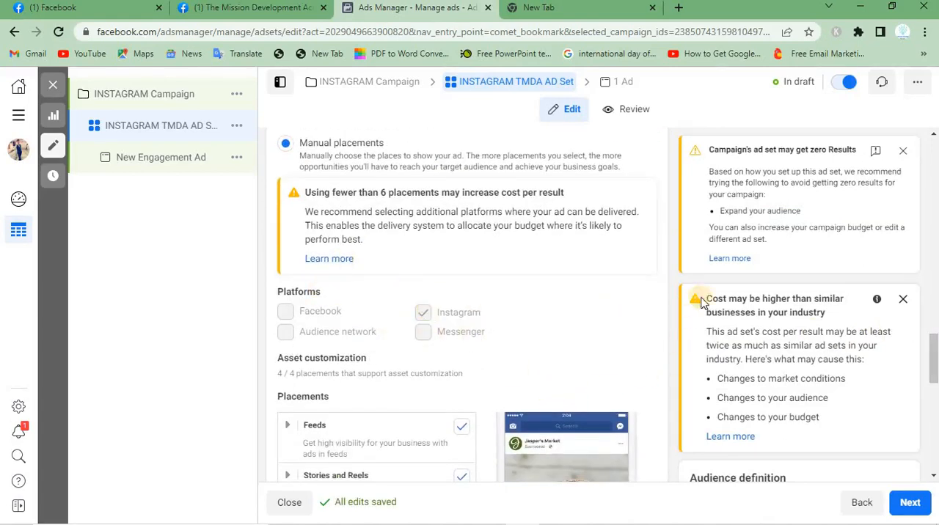
pyautogui.moveTo(935, 352); pyautogui.dragTo(935, 336)
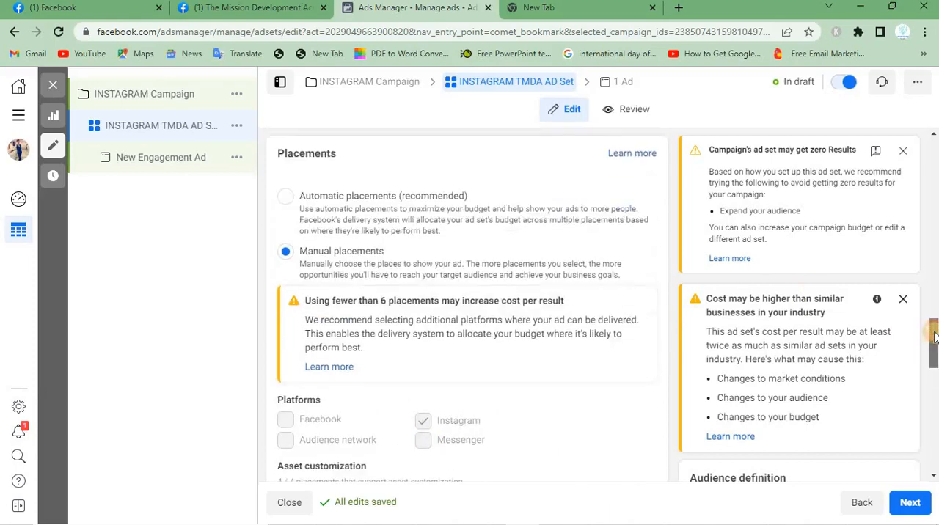
pyautogui.click(286, 197)
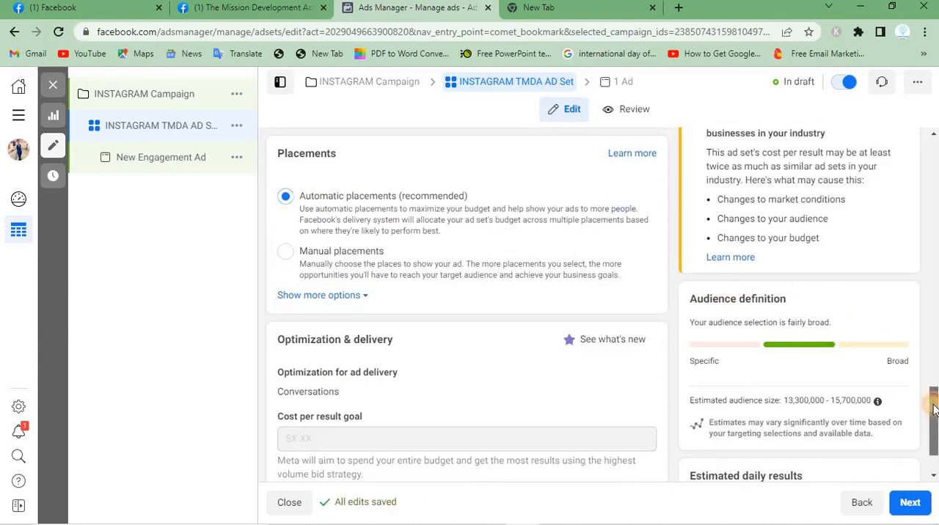
# Continue from the ad set to its ad and name the ad INSTAGRAM TMDA ADS
pyautogui.scroll(-1, 935, 410)
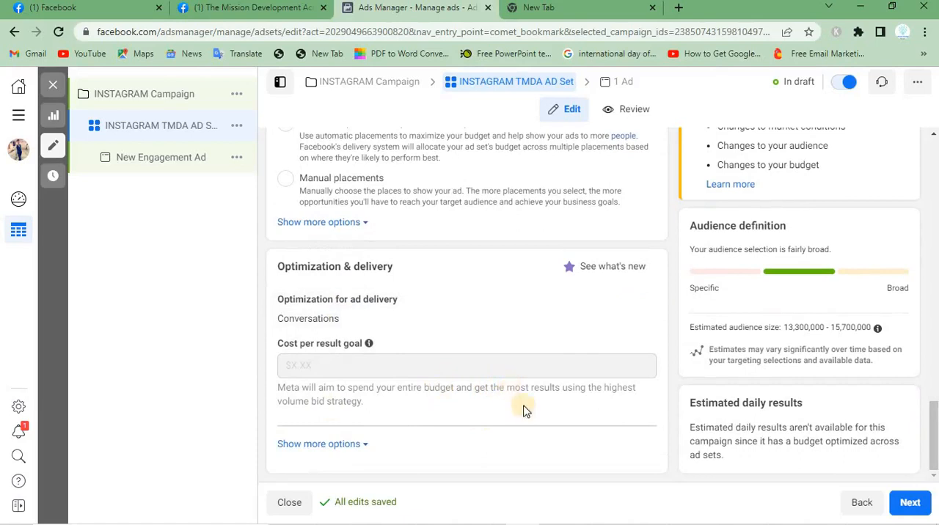
pyautogui.click(903, 508)
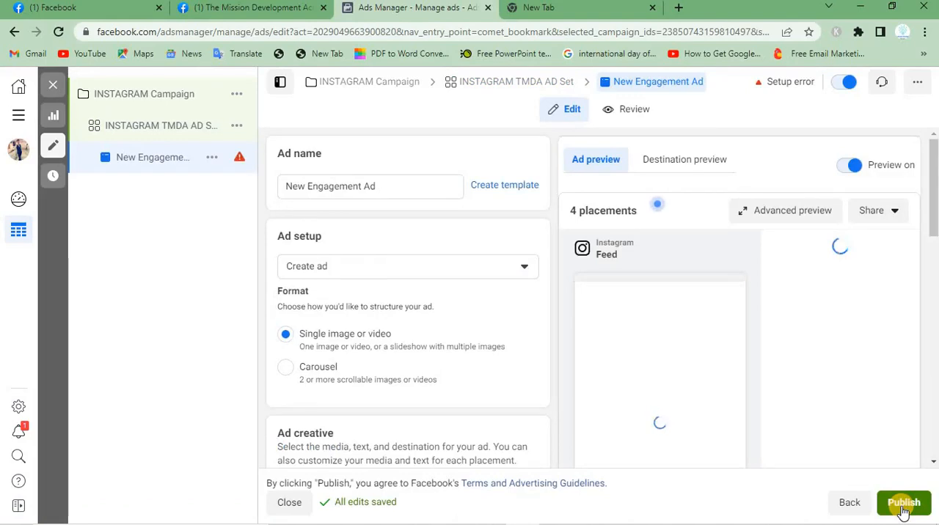
pyautogui.click(902, 507)
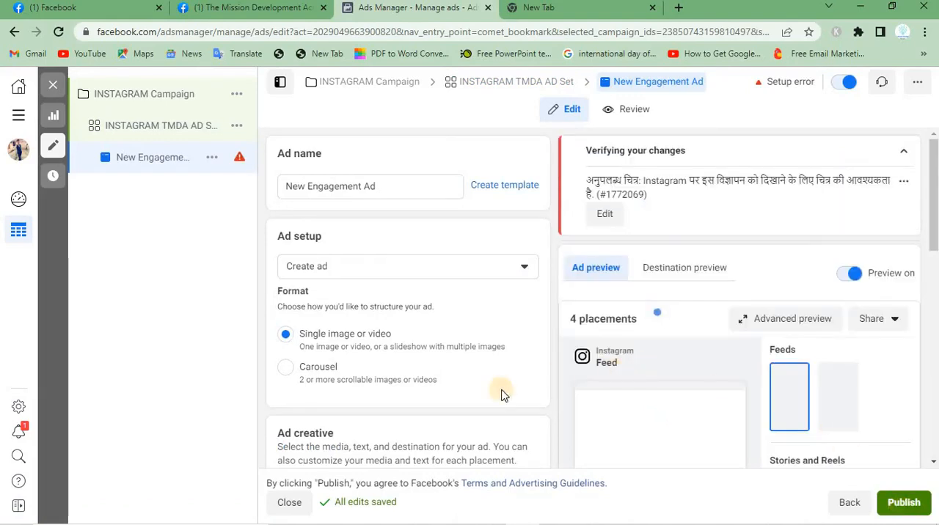
pyautogui.tripleClick(376, 189)
pyautogui.press('BackSpace')
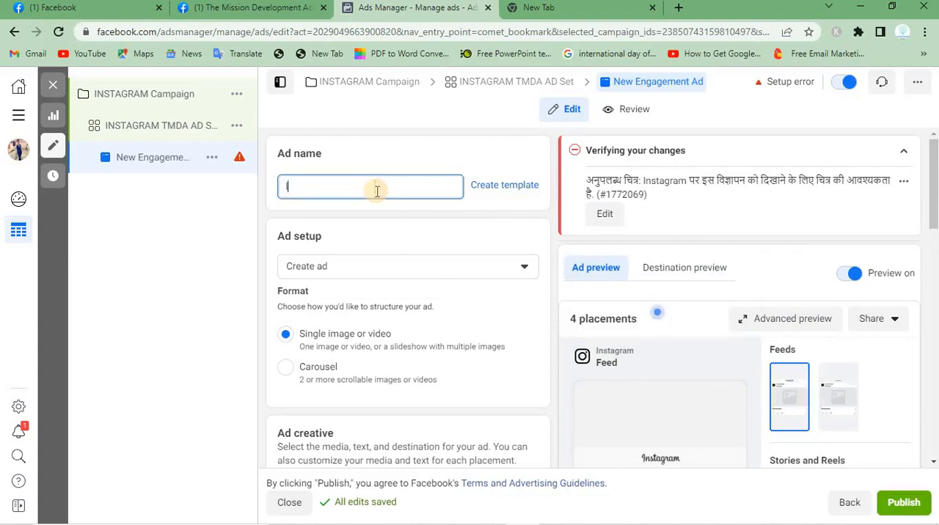
pyautogui.write('INSTAGRAM TMDA ADS')
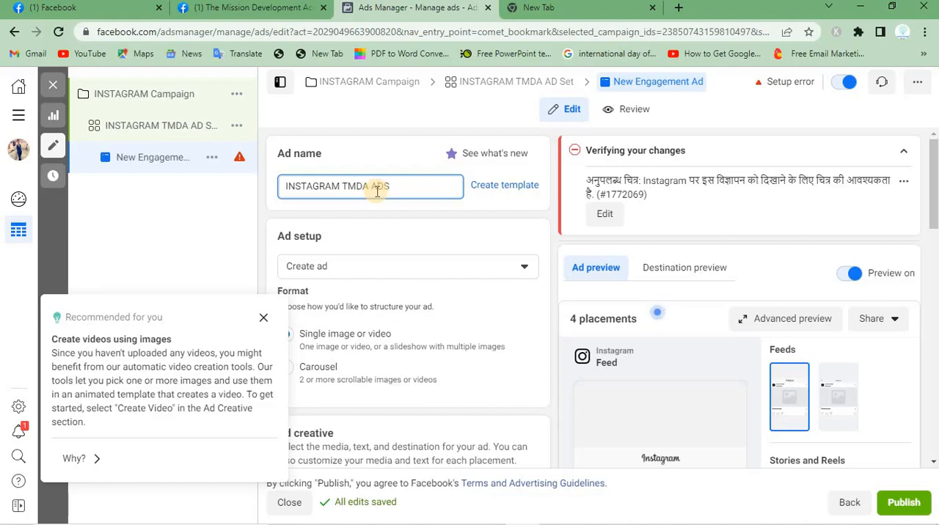
# Try Use existing post as the ad setup and switch back to Create ad
pyautogui.click(466, 273)
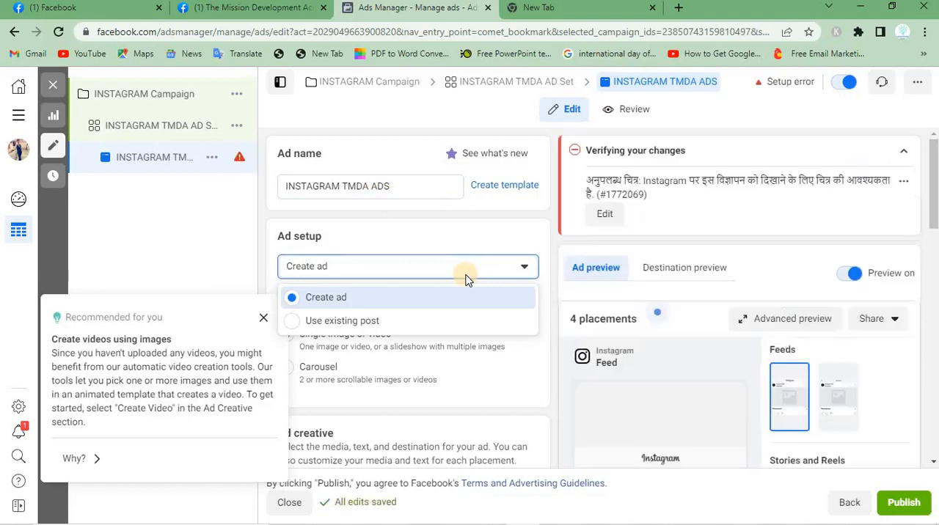
pyautogui.click(377, 322)
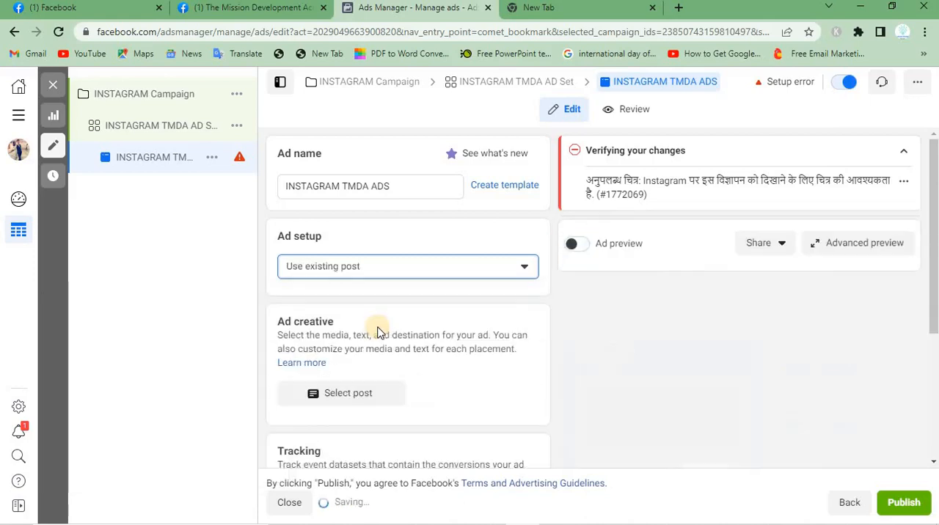
pyautogui.click(416, 265)
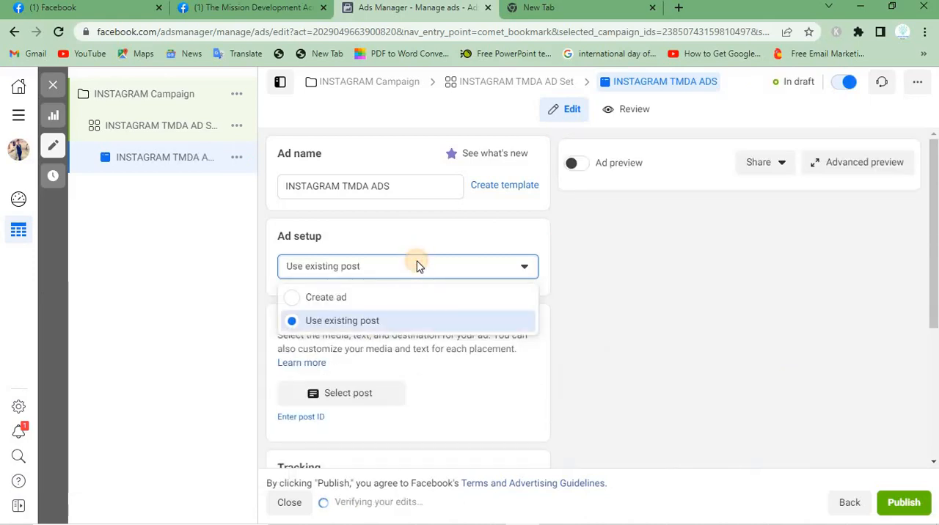
pyautogui.click(337, 308)
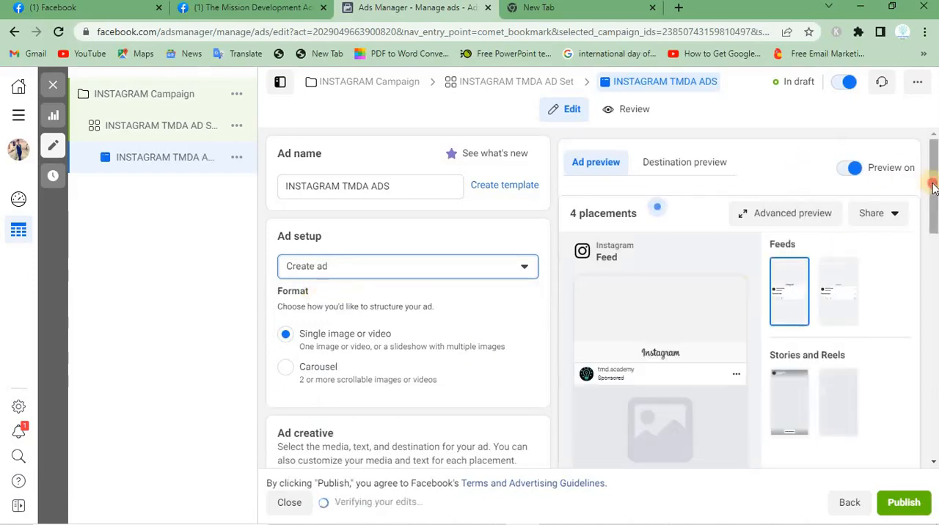
# Add the account image TRIAL.png as the ad's media, keeping the Original crop for Feeds and 9:16 for Stories and Reels
pyautogui.moveTo(932, 185); pyautogui.dragTo(932, 218)
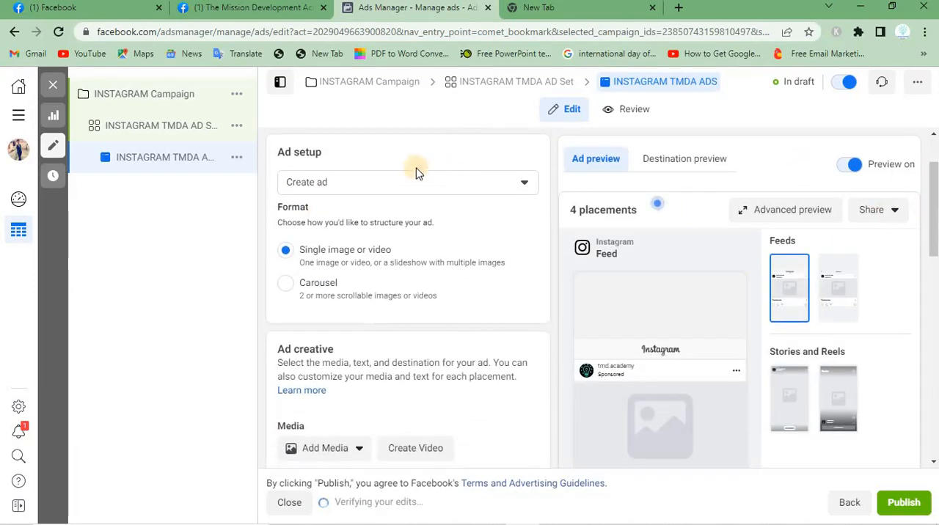
pyautogui.doubleClick(282, 208)
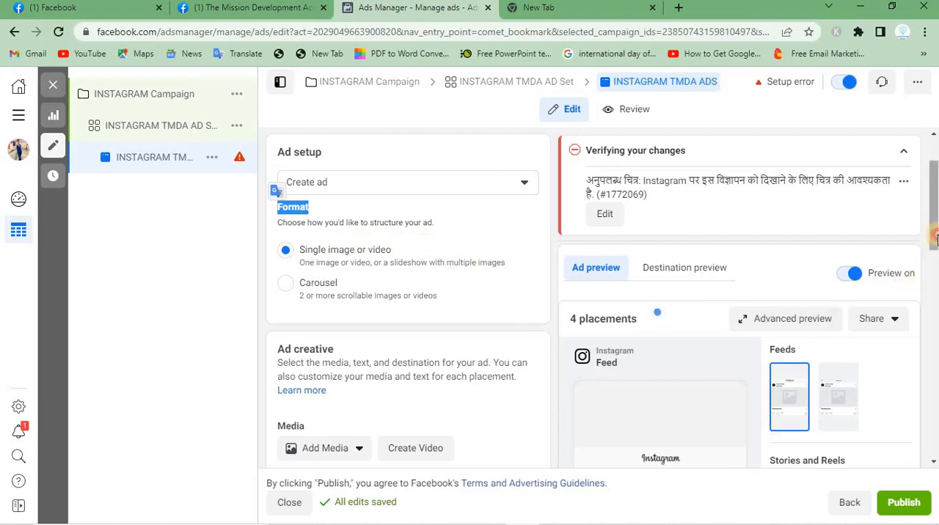
pyautogui.moveTo(935, 240); pyautogui.dragTo(926, 288)
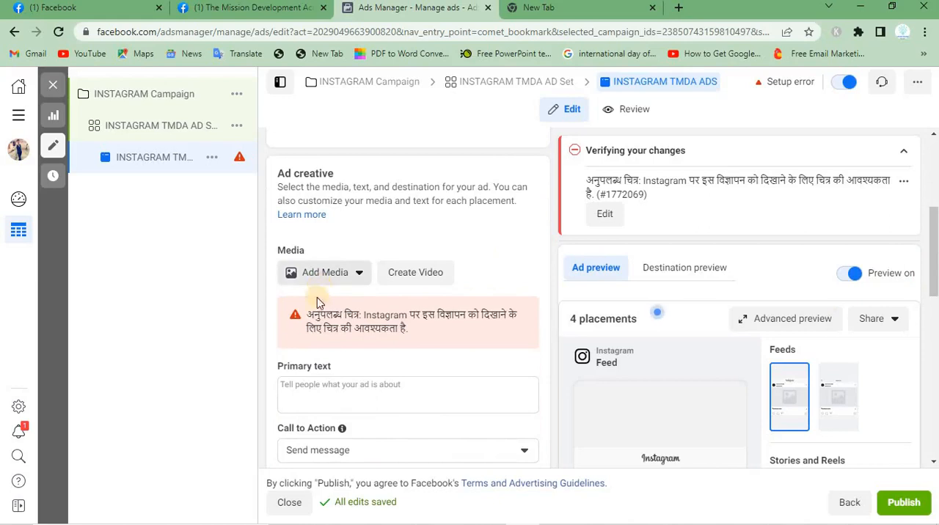
pyautogui.tripleClick(423, 334)
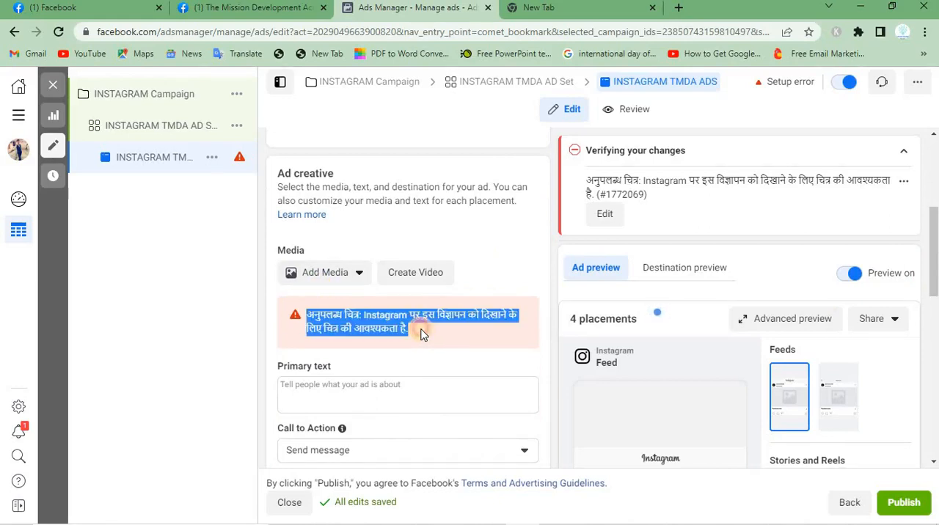
pyautogui.click(337, 271)
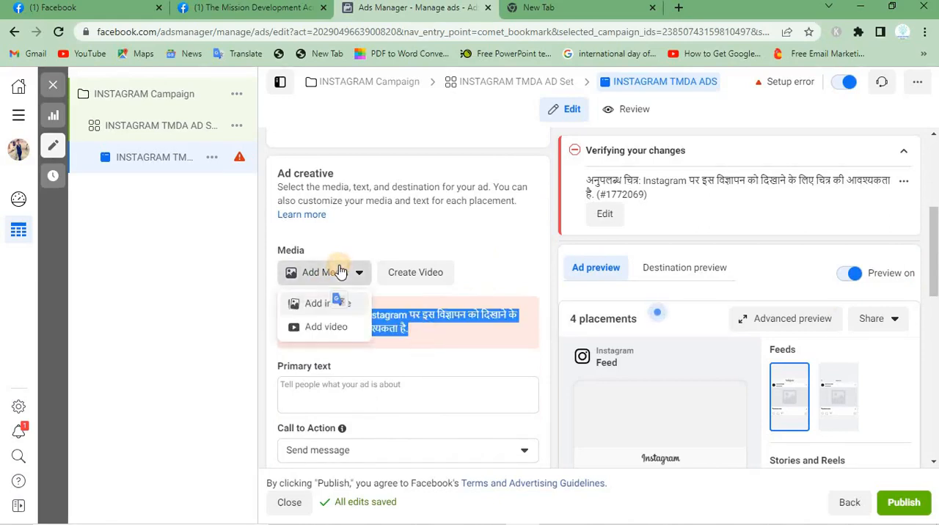
pyautogui.click(317, 305)
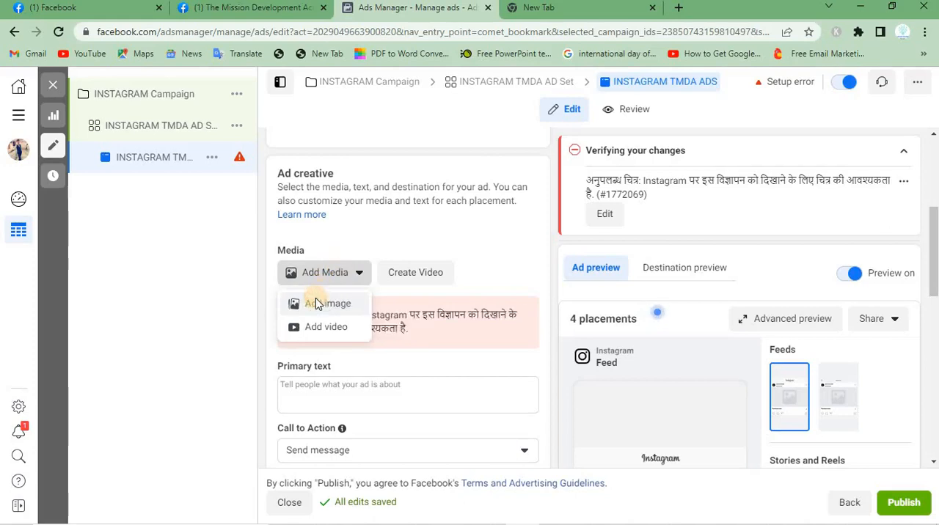
pyautogui.click(316, 304)
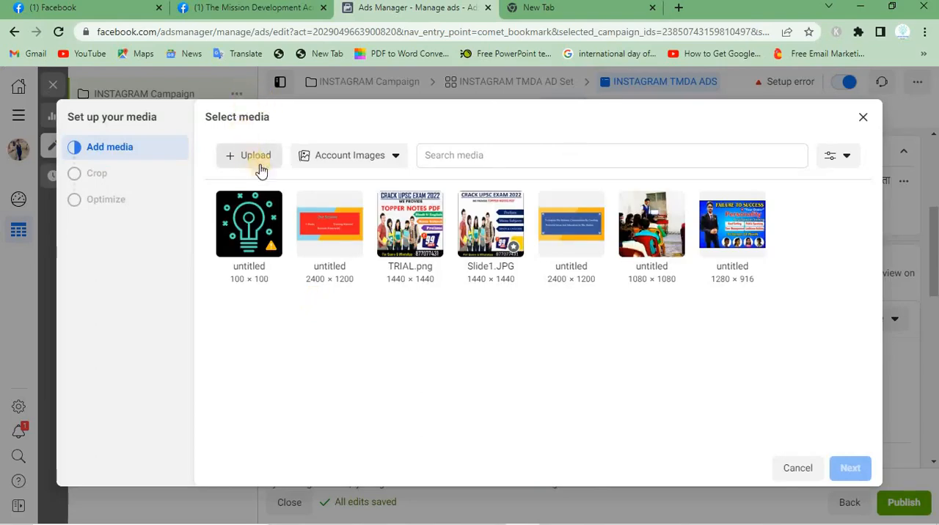
pyautogui.click(417, 234)
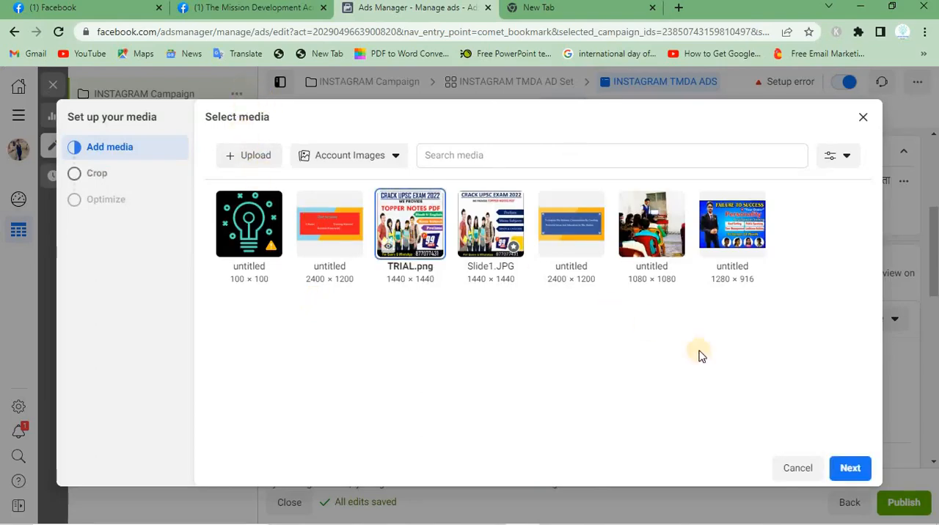
pyautogui.click(844, 469)
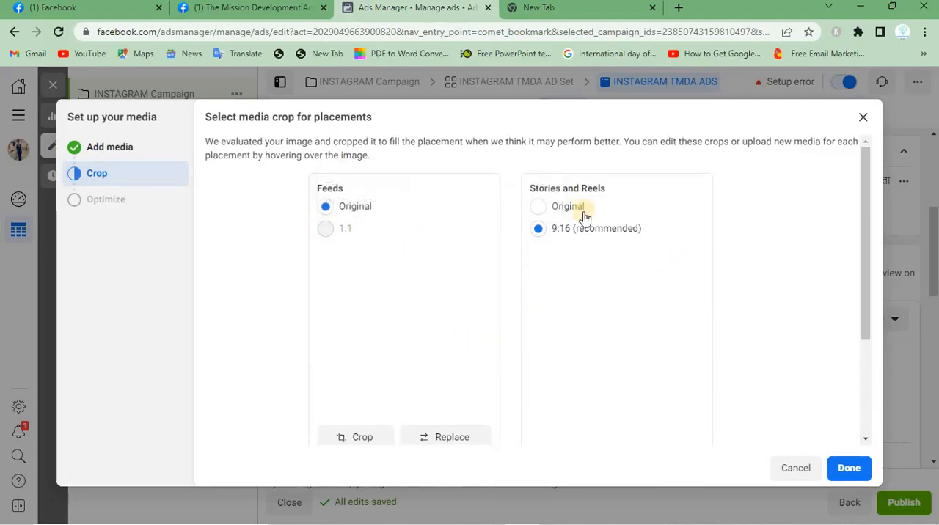
pyautogui.click(842, 474)
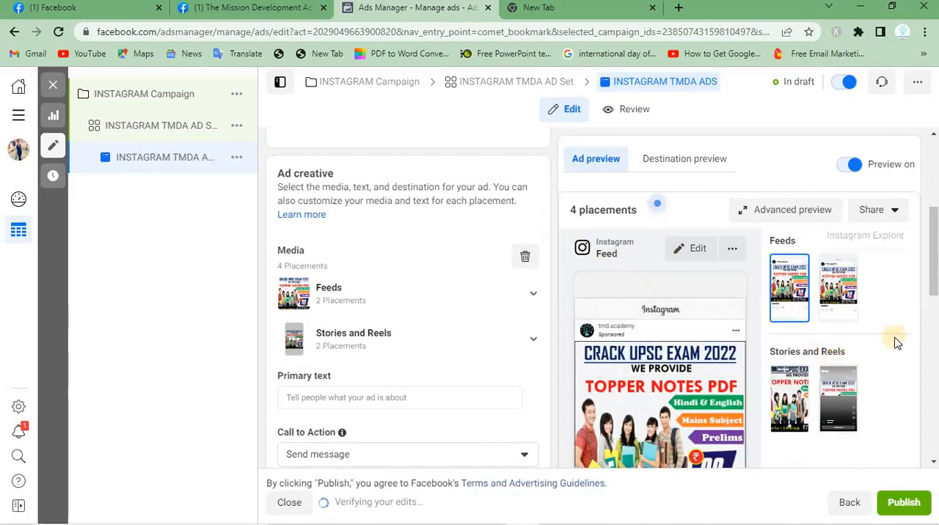
pyautogui.scroll(-1, 935, 271)
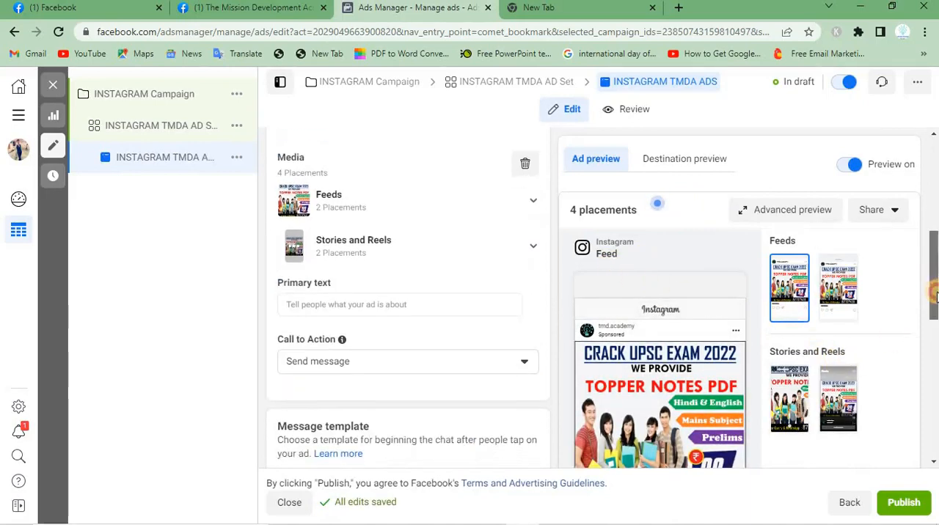
# Enter CRACK UPSC EXAM as the ad's primary text
pyautogui.click(414, 298)
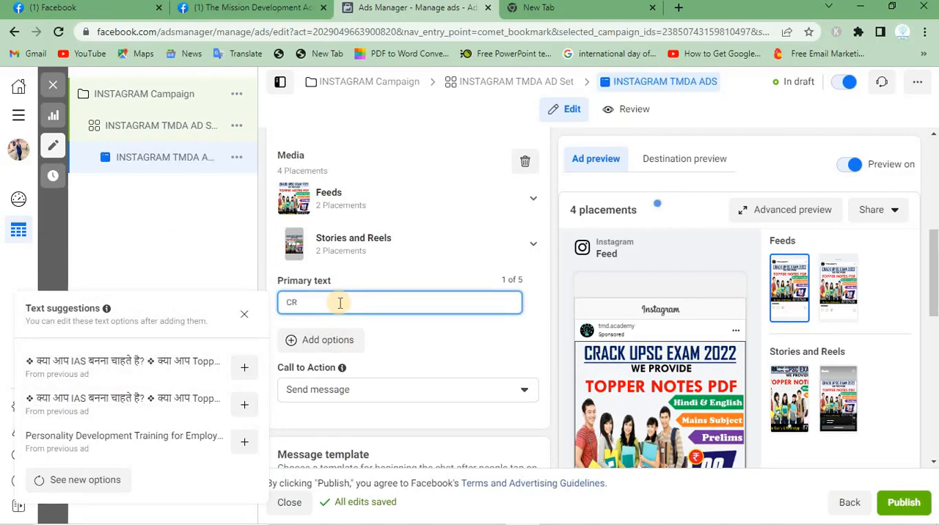
pyautogui.write('ACK')
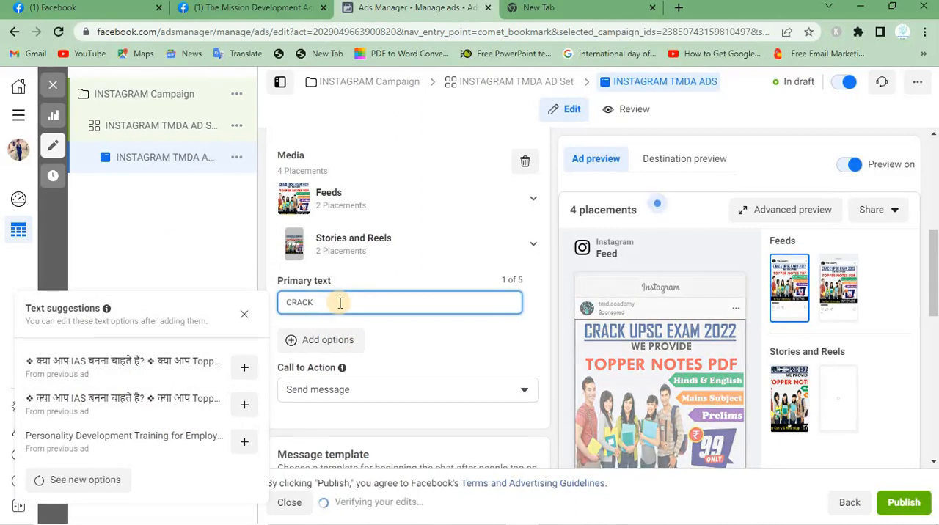
pyautogui.write(' UPSC')
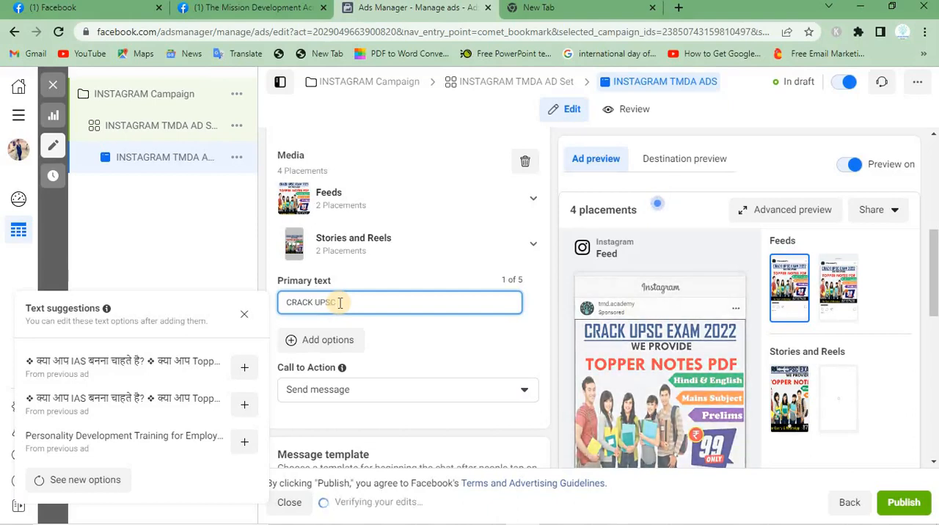
pyautogui.write(' EXAM')
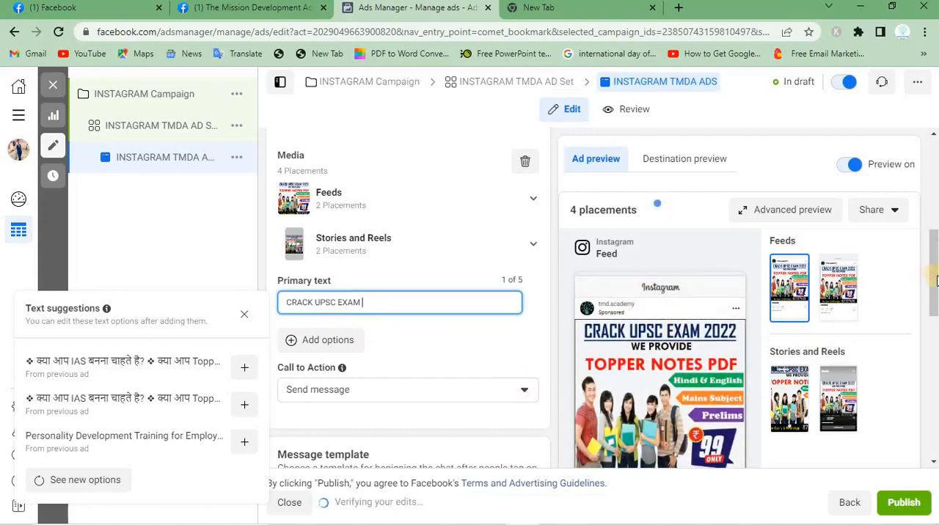
# Set the ad's call to action to Shop now
pyautogui.scroll(-1, 935, 278)
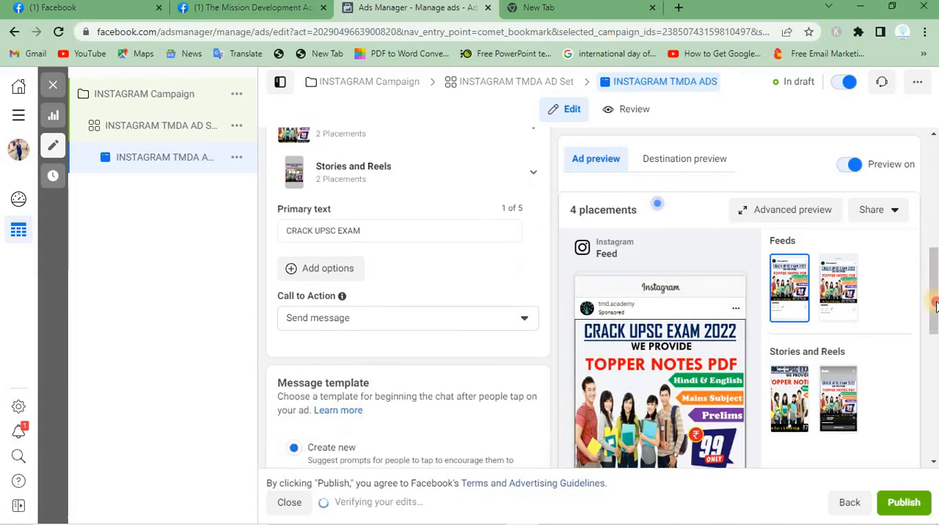
pyautogui.scroll(-3, 935, 306)
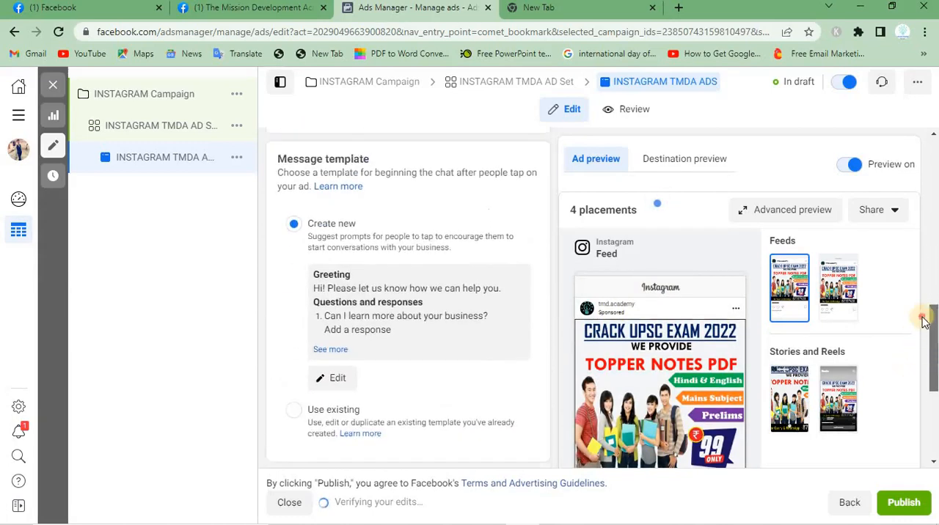
pyautogui.scroll(3, 924, 321)
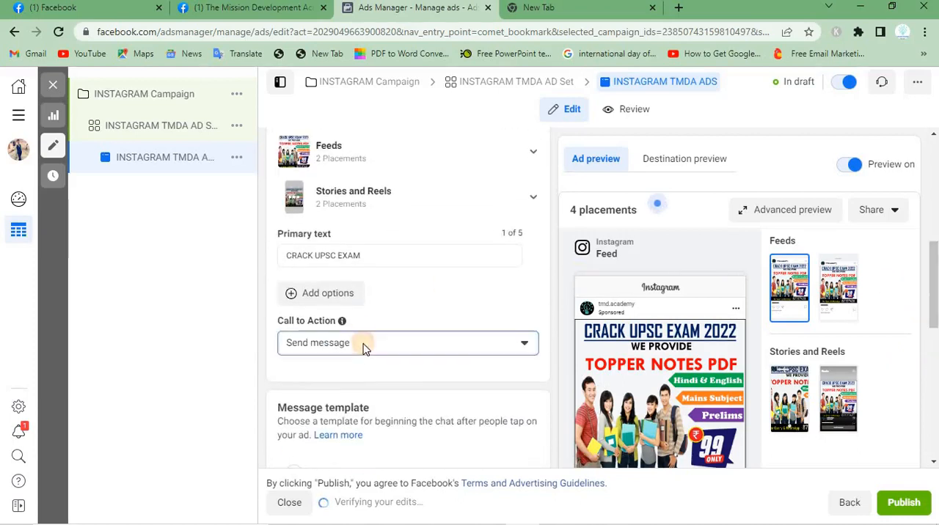
pyautogui.click(364, 348)
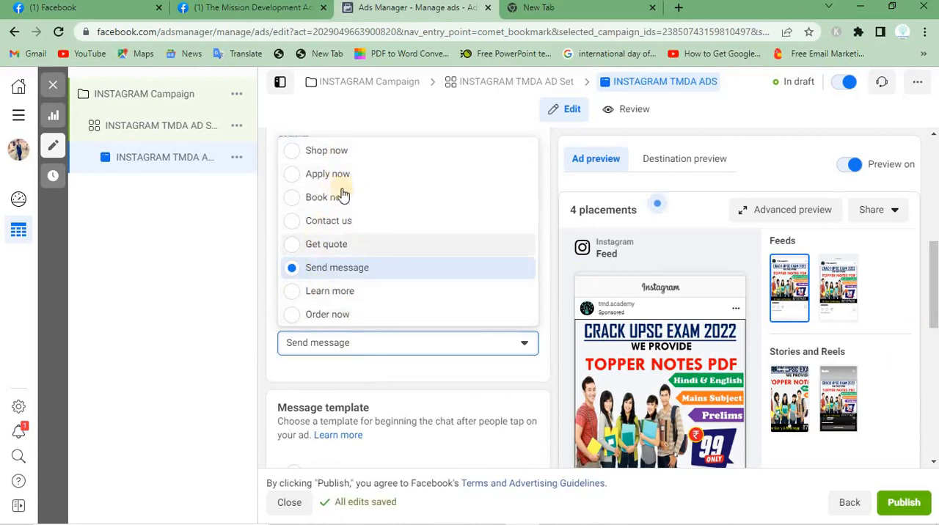
pyautogui.click(290, 153)
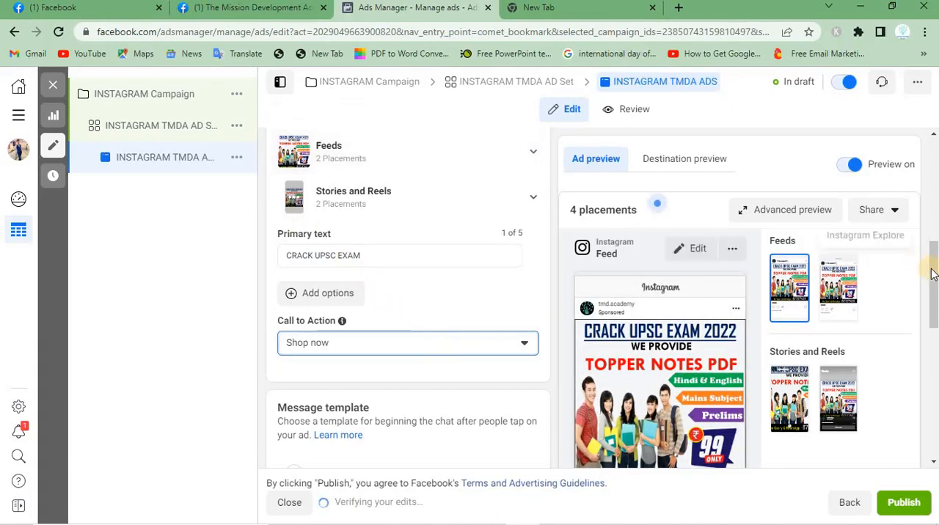
# Review the ad's message template greeting and its tracking settings, including the optional URL parameters, and return to the ad name section
pyautogui.moveTo(932, 277); pyautogui.dragTo(922, 306)
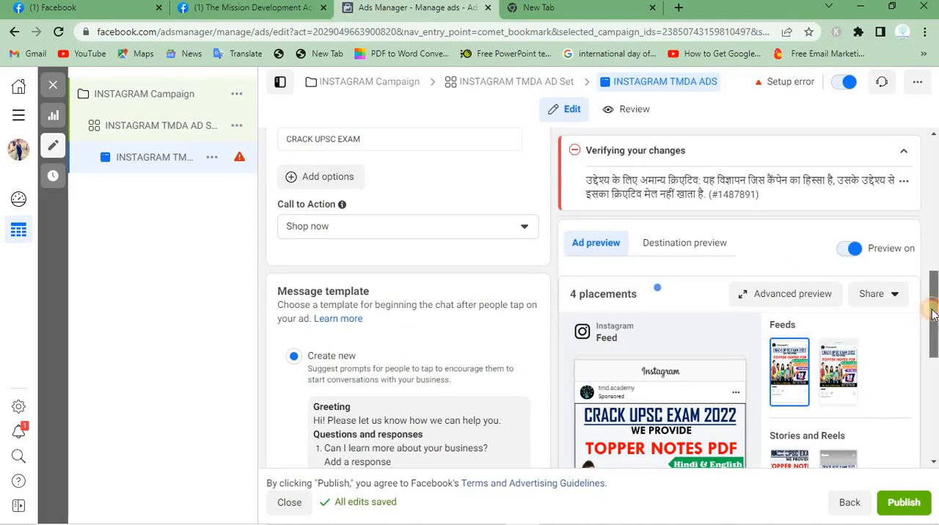
pyautogui.scroll(-2, 933, 315)
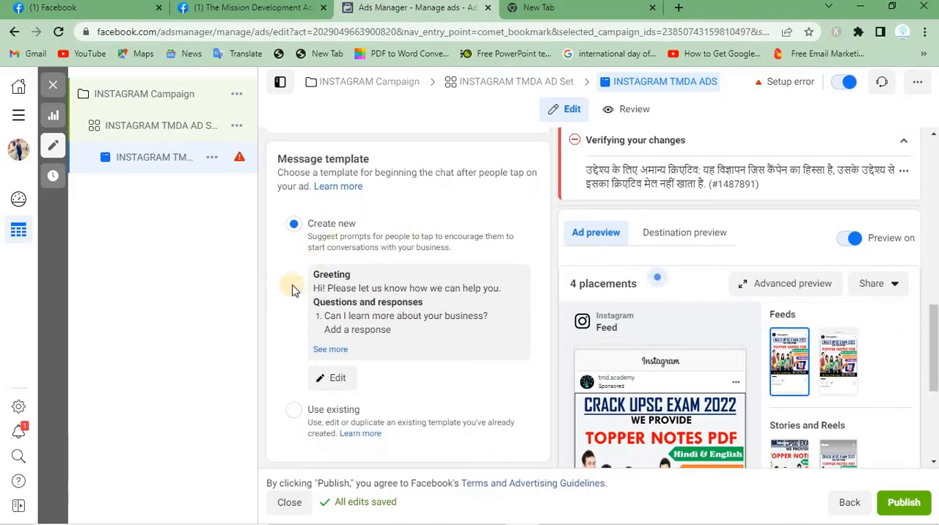
pyautogui.tripleClick(328, 291)
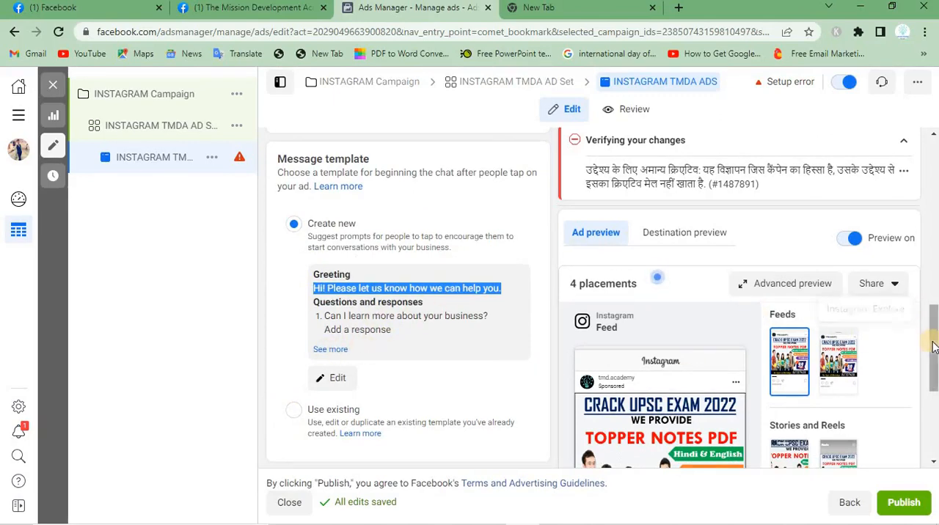
pyautogui.moveTo(934, 344); pyautogui.dragTo(908, 421)
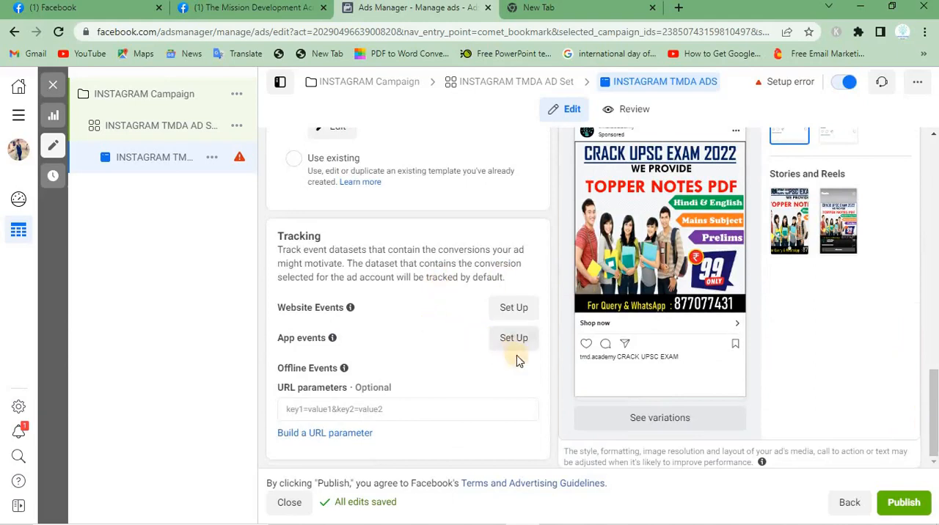
pyautogui.click(402, 408)
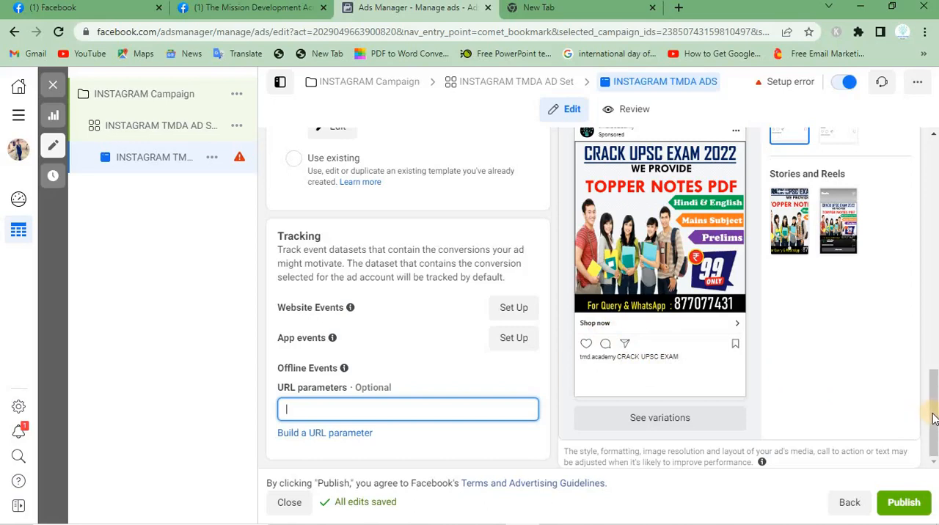
pyautogui.moveTo(933, 416); pyautogui.dragTo(930, 167)
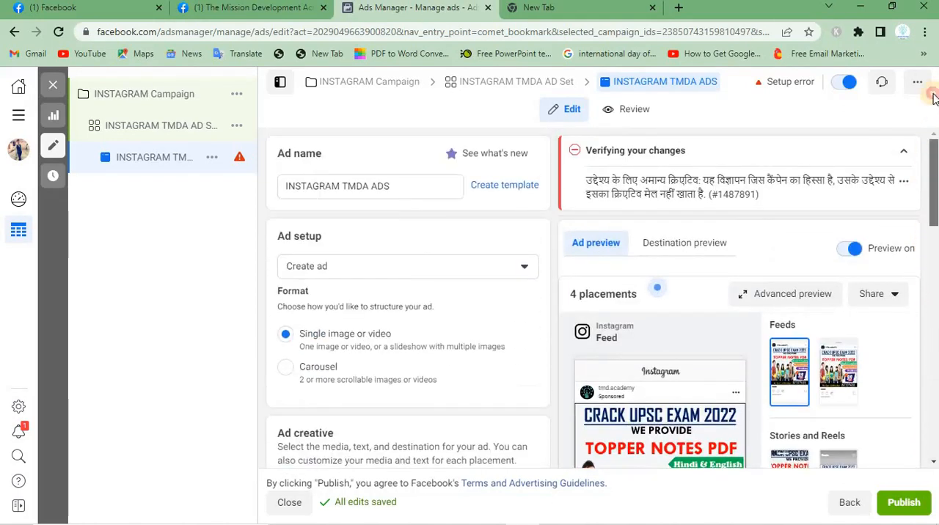